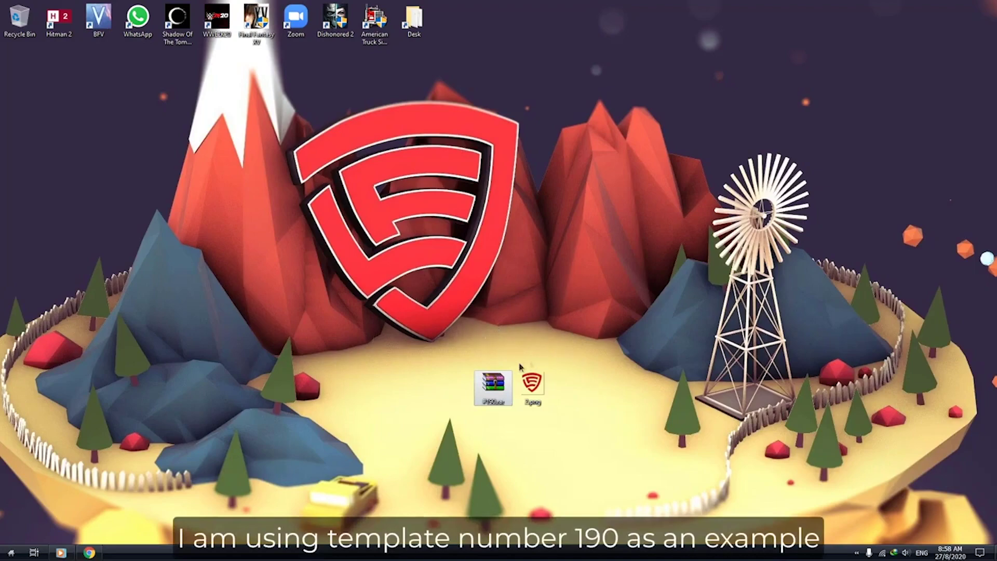
# Extract the template archive #190.rar into its own #190 folder on the desktop and open that folder.
pyautogui.rightClick(485, 383)
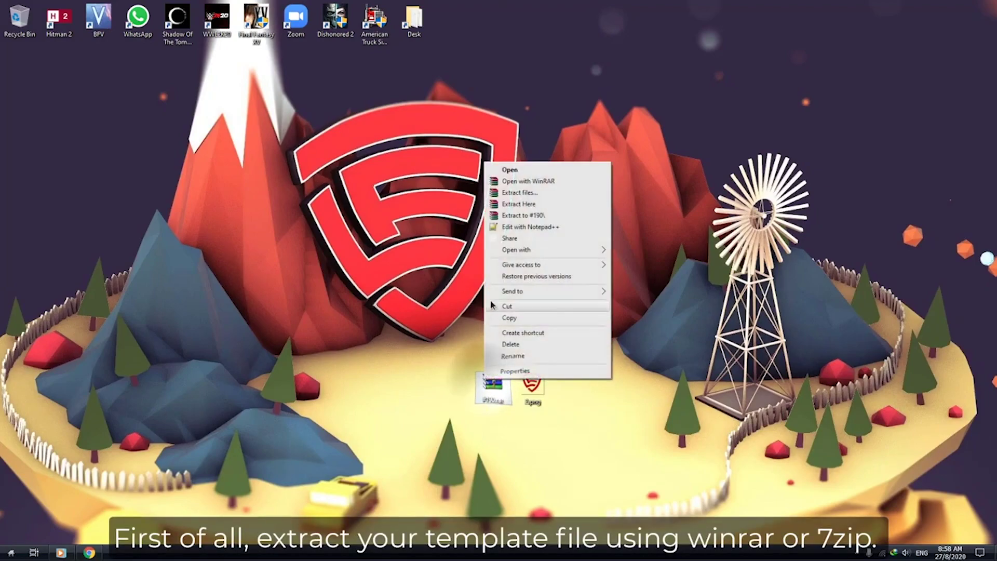
pyautogui.click(521, 216)
pyautogui.moveTo(206, 235); pyautogui.dragTo(450, 383)
pyautogui.doubleClick(446, 382)
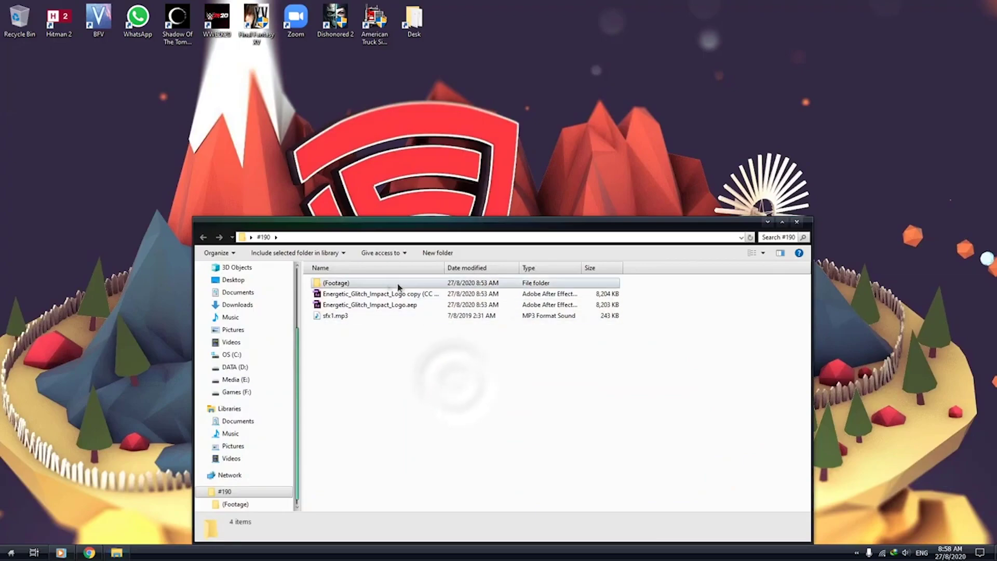
# Open the project Energetic_Glitch_Impact_Logo.aep in After Effects and dismiss the missing-file warning.
pyautogui.press('super+Up')
pyautogui.doubleClick(206, 87)
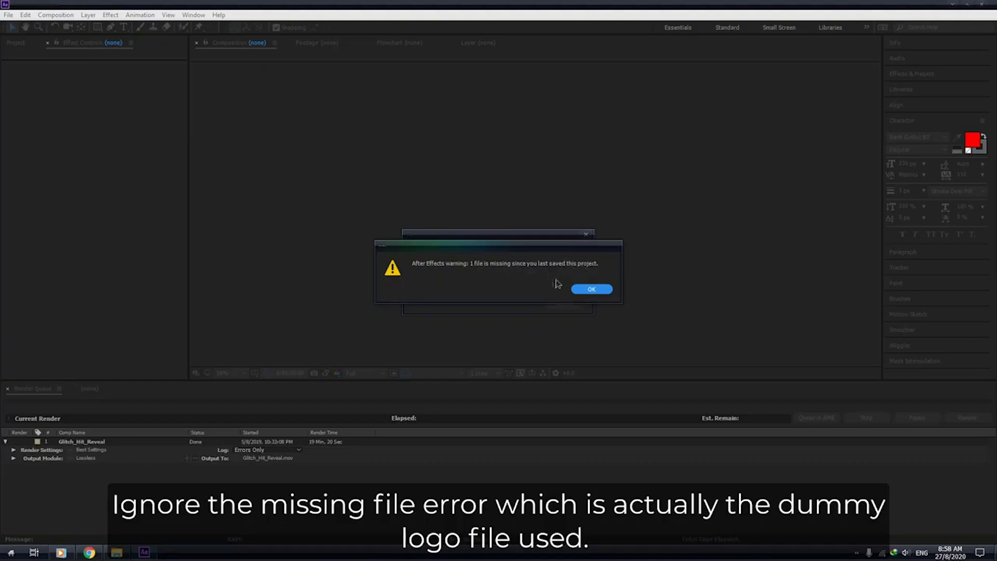
pyautogui.click(591, 289)
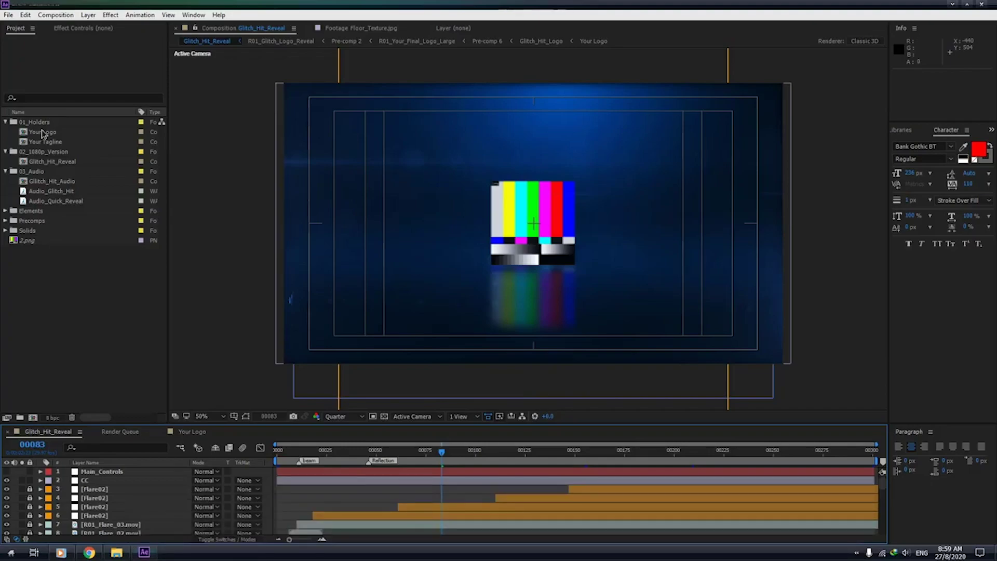
# Open the Your Logo composition and delete the missing 2.png placeholder from the project, confirming its removal.
pyautogui.click(42, 133)
pyautogui.moveTo(43, 133)
pyautogui.mouseDown()
pyautogui.moveTo(56, 141)
pyautogui.moveTo(47, 135)
pyautogui.mouseUp()
pyautogui.doubleClick(46, 135)
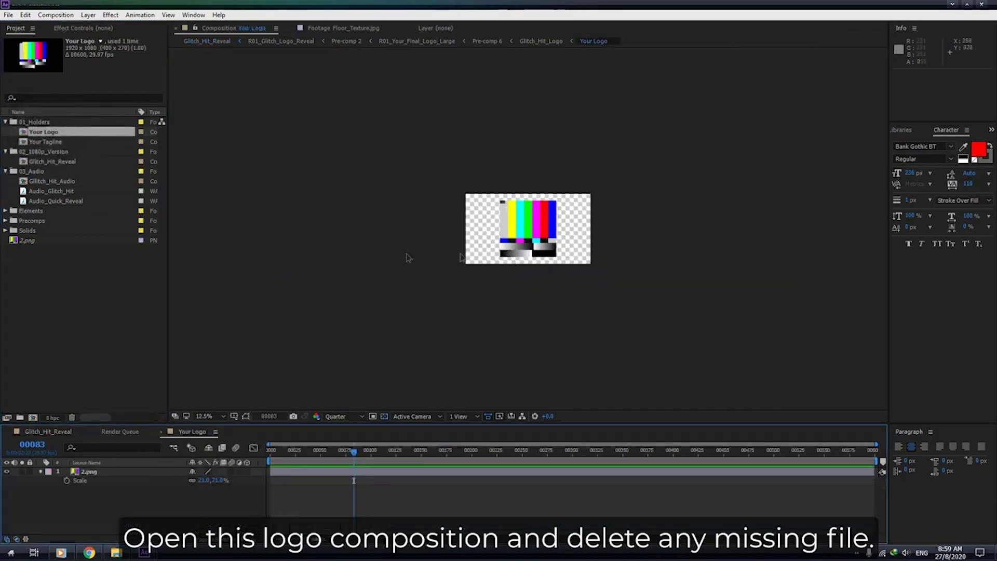
pyautogui.scroll(1, 568, 213)
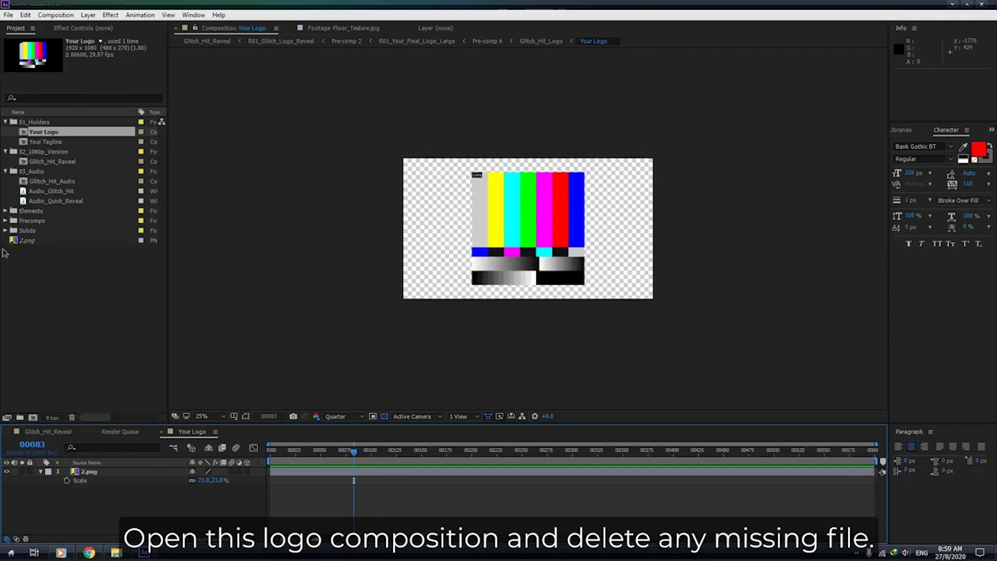
pyautogui.click(35, 244)
pyautogui.press('Delete')
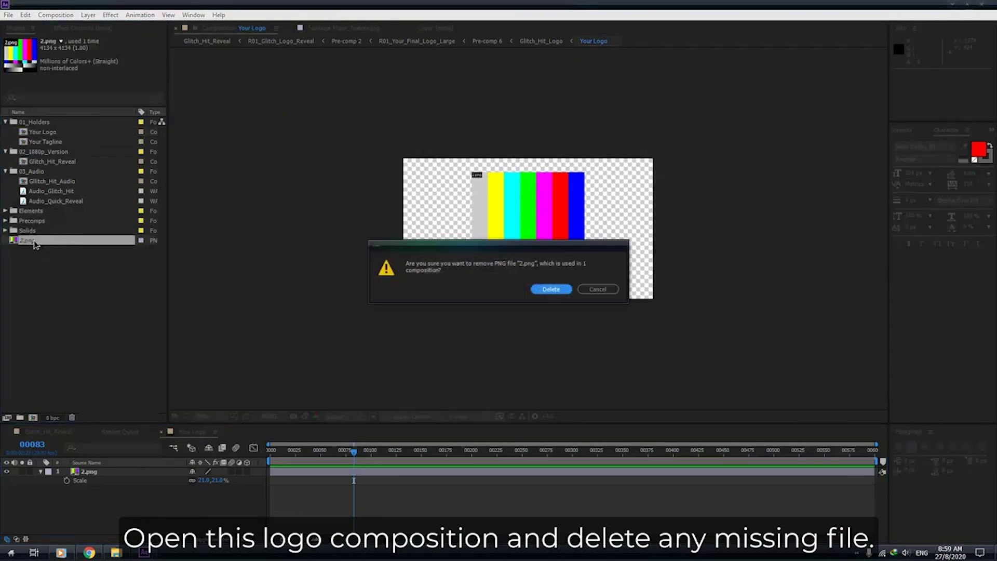
pyautogui.click(548, 289)
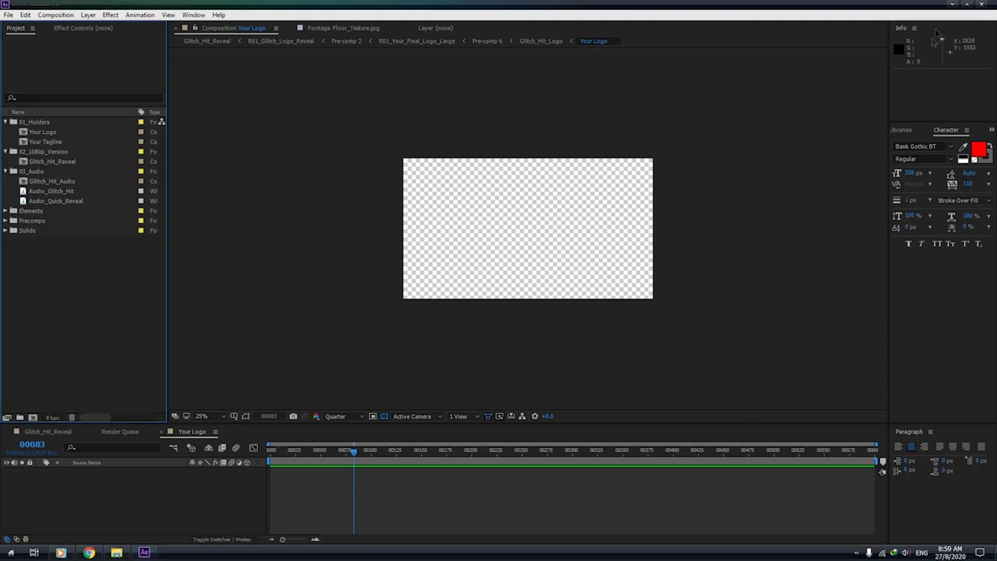
# Import the logo file 2.png from the desktop into the project and place it as a layer in Your Logo.
pyautogui.click(949, 4)
pyautogui.click(951, 4)
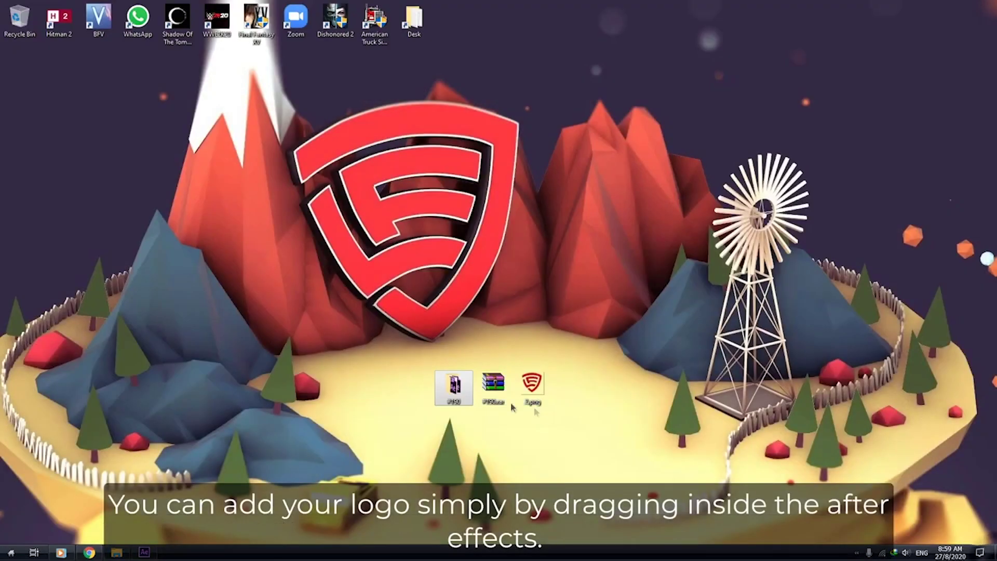
pyautogui.moveTo(531, 386); pyautogui.dragTo(43, 275)
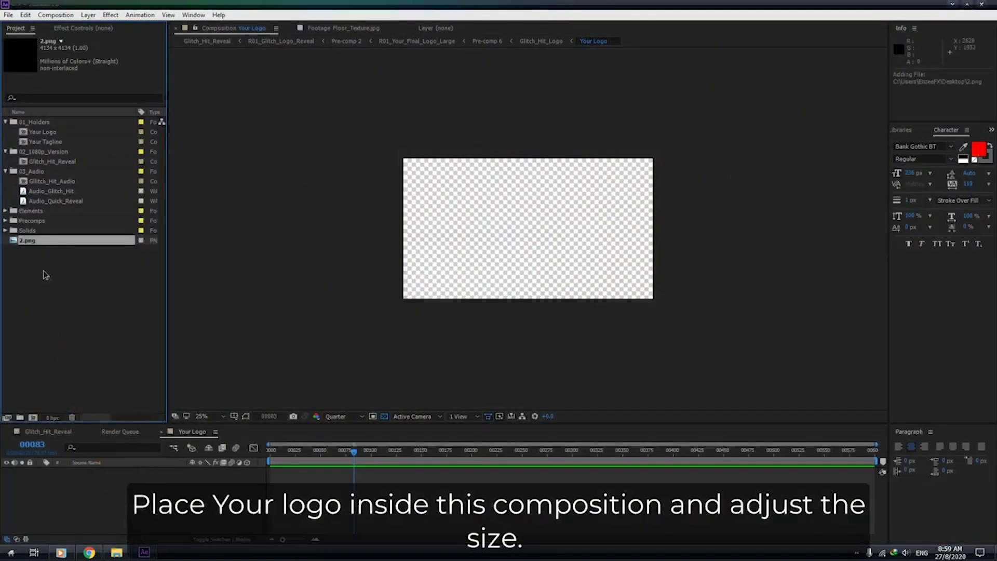
pyautogui.moveTo(31, 240); pyautogui.dragTo(91, 474)
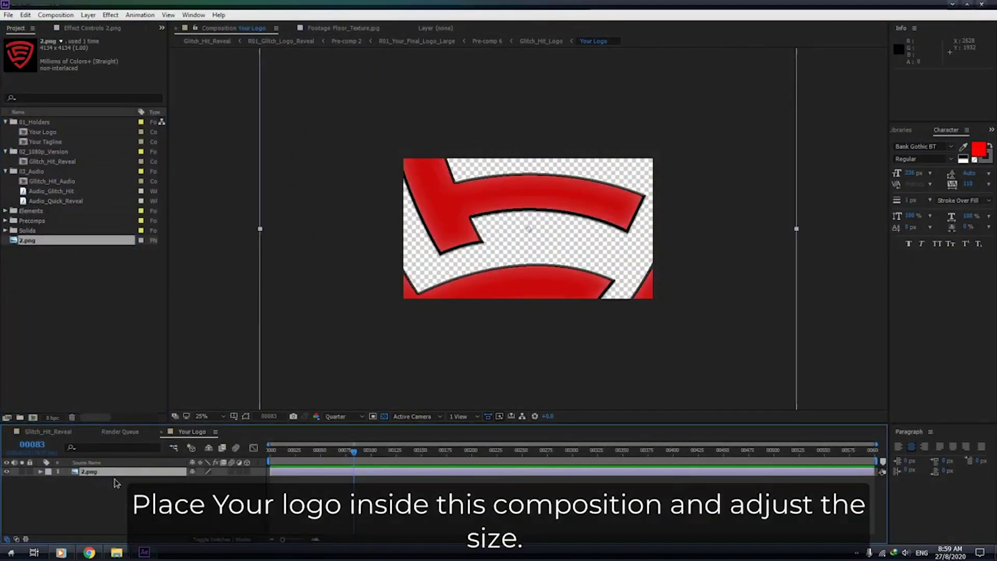
# Scale the 2.png logo layer down to 14% and check it in the Glitch_Hit_Reveal composition.
pyautogui.click(41, 471)
pyautogui.click(49, 480)
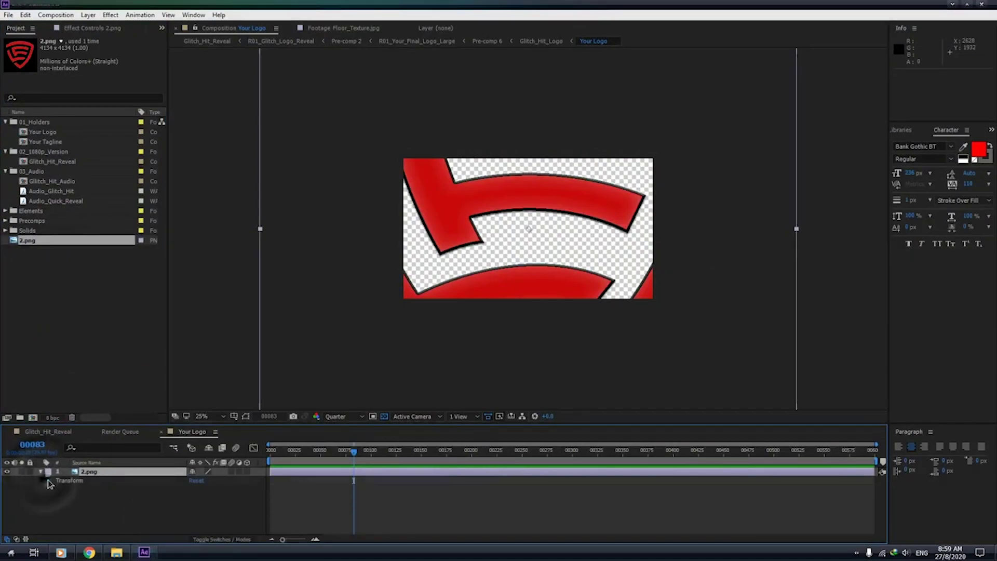
pyautogui.moveTo(200, 507); pyautogui.dragTo(146, 492)
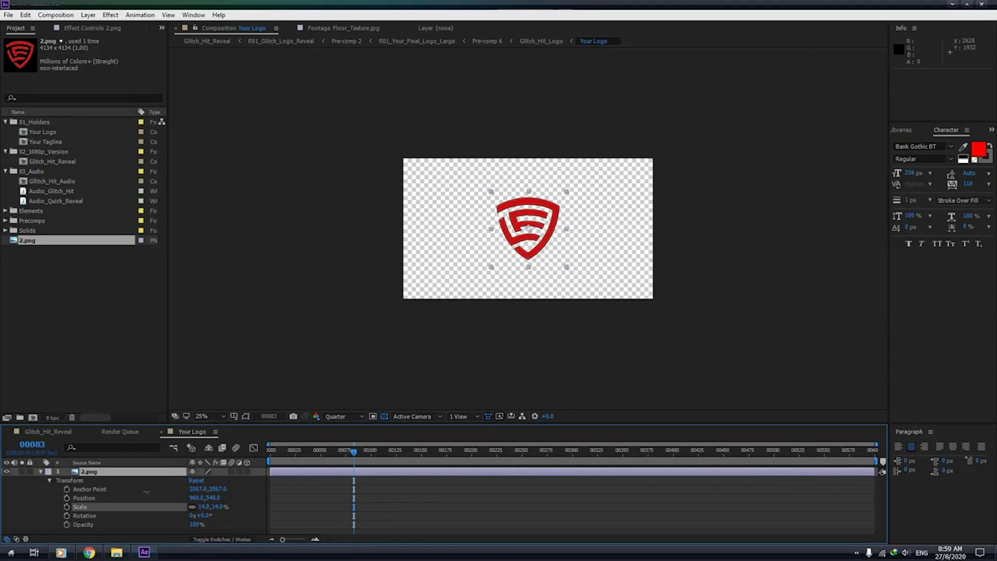
pyautogui.press('Return')
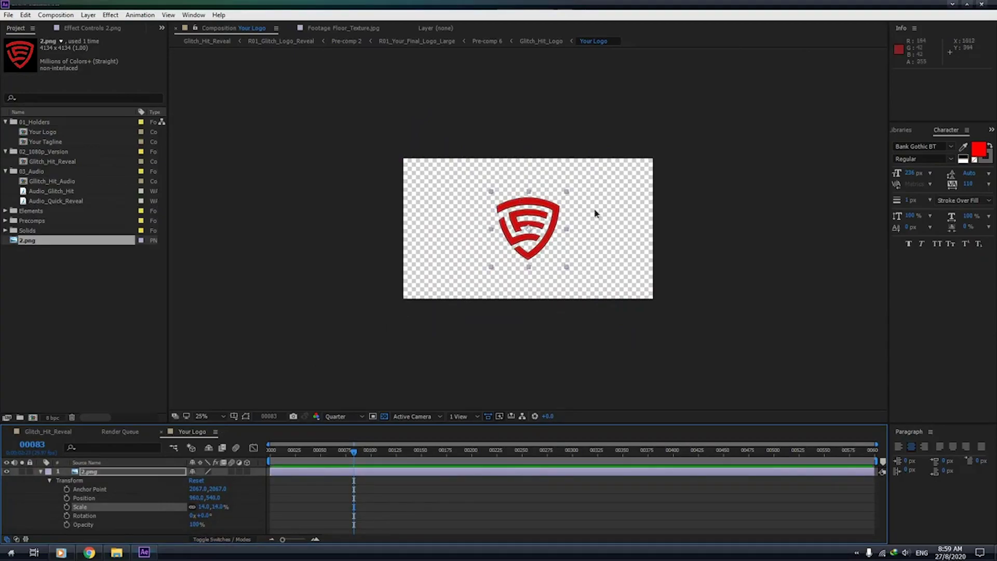
pyautogui.press('.')
pyautogui.click(36, 432)
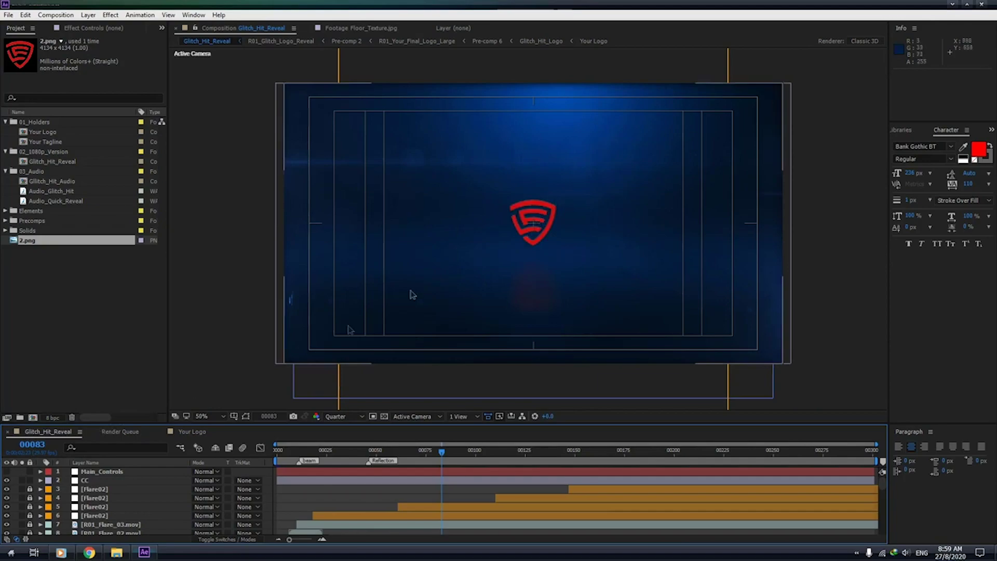
# Enlarge the 2.png layer in Your Logo to 20% scale and return to the Glitch_Hit_Reveal composition.
pyautogui.click(192, 432)
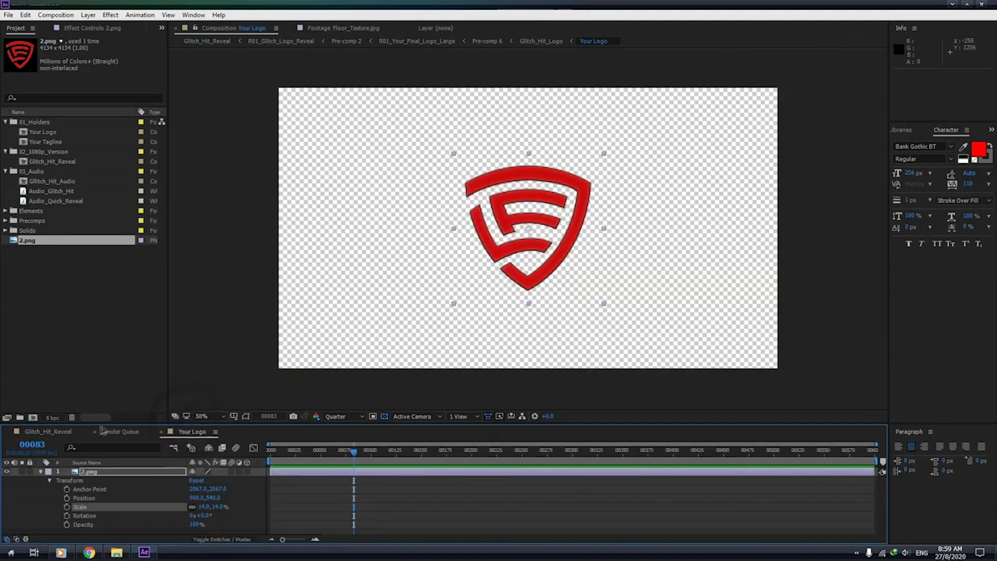
pyautogui.moveTo(202, 515); pyautogui.dragTo(216, 512)
pyautogui.click(57, 434)
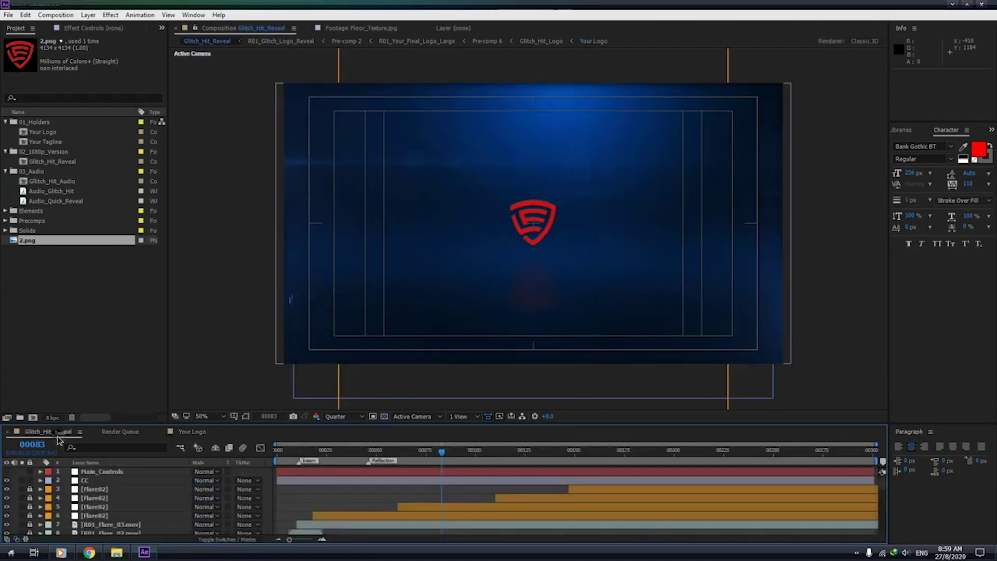
# Replace the text in the Your Tagline composition with "Your Tag" and check it at frame 198 of Glitch_Hit_Reveal.
pyautogui.click(52, 142)
pyautogui.click(670, 456)
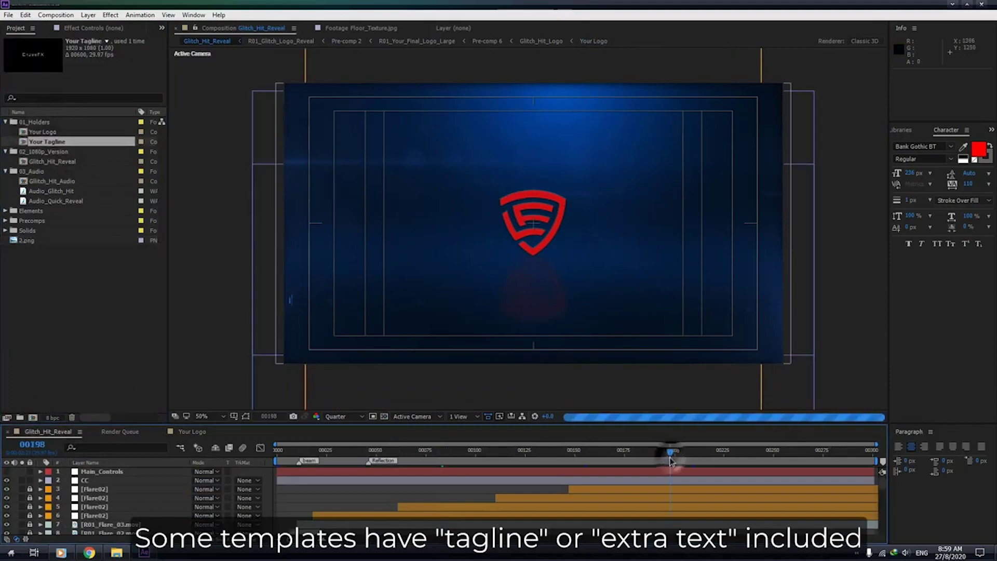
pyautogui.doubleClick(59, 143)
pyautogui.doubleClick(90, 471)
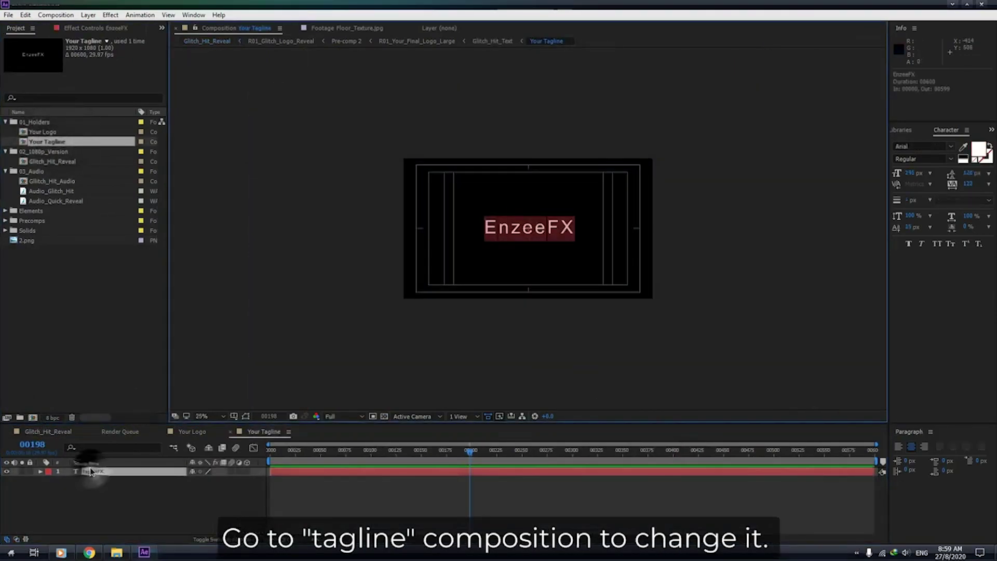
pyautogui.write('Your Tag')
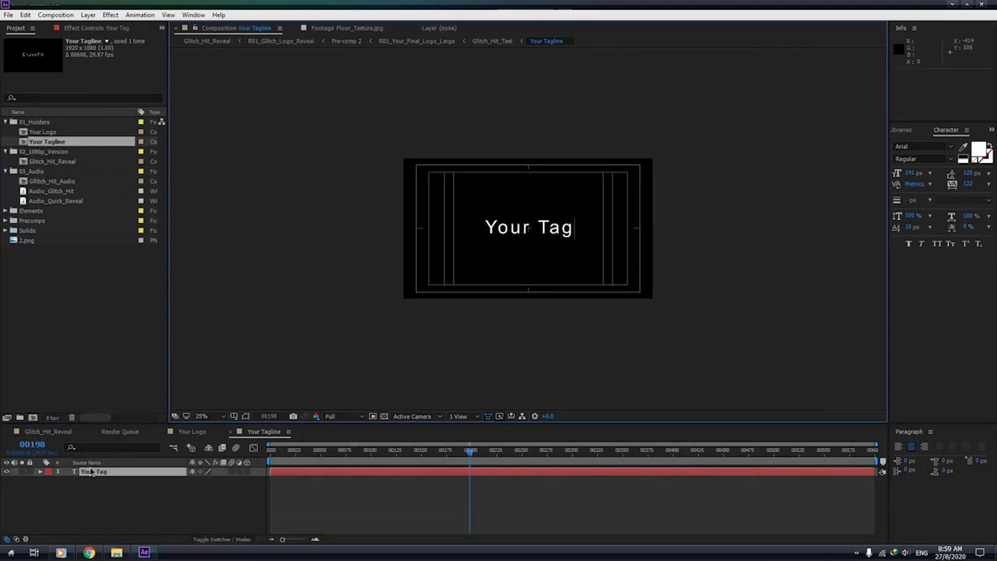
pyautogui.click(48, 432)
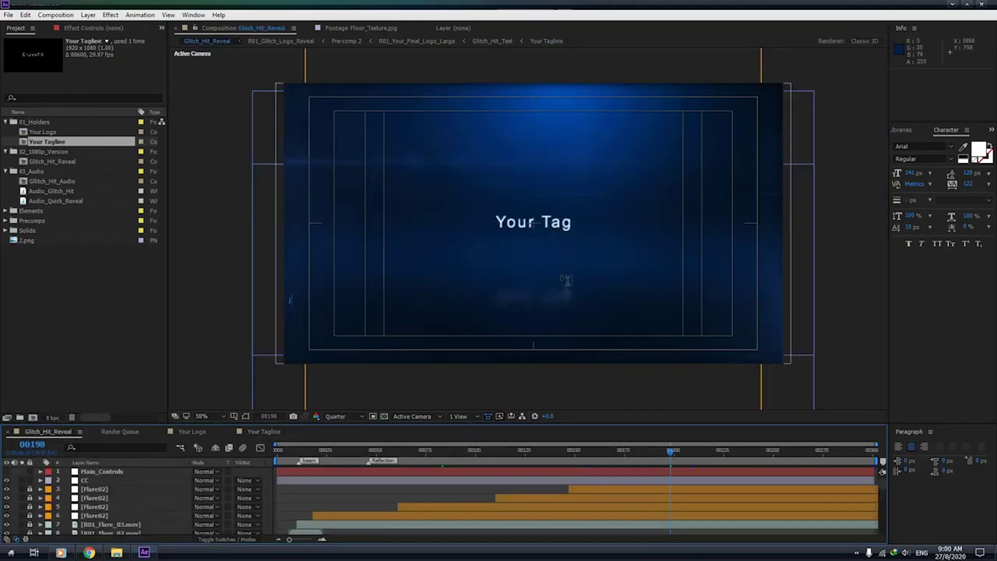
# Hide the 2.png layer in Your Logo and switch to a workspace layout that shows the drawing and text tools.
pyautogui.click(192, 431)
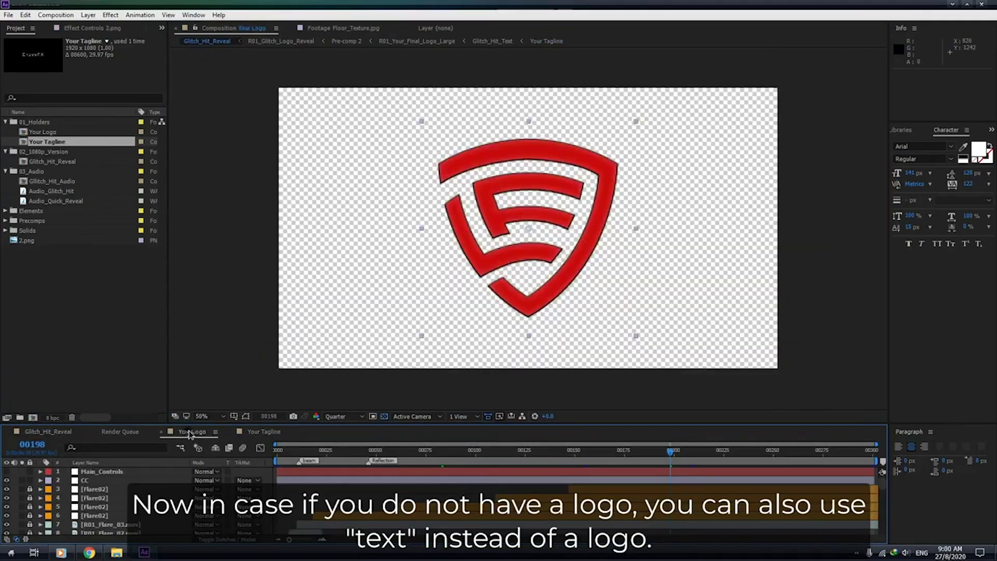
pyautogui.click(6, 472)
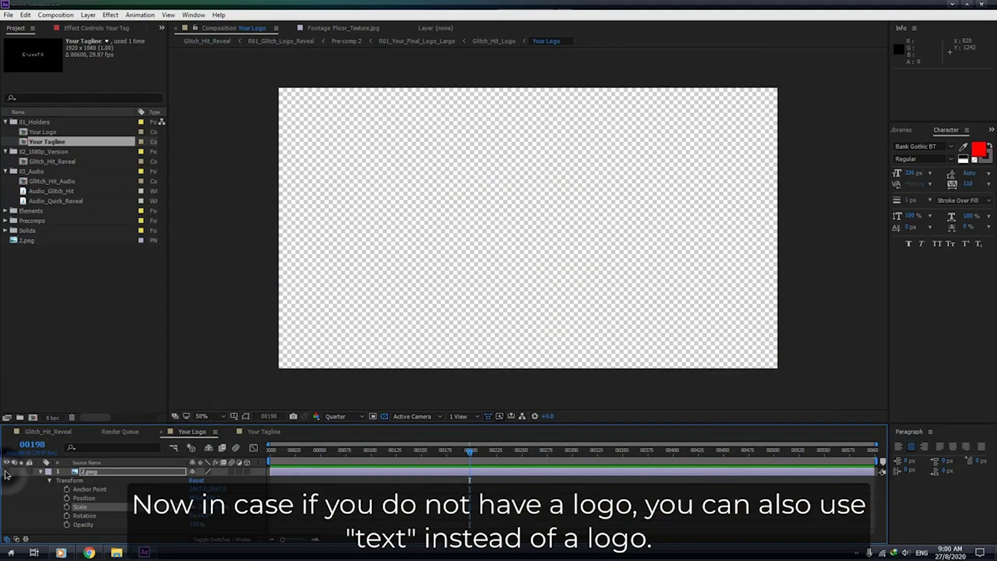
pyautogui.click(189, 15)
pyautogui.moveTo(245, 38)
pyautogui.click(396, 29)
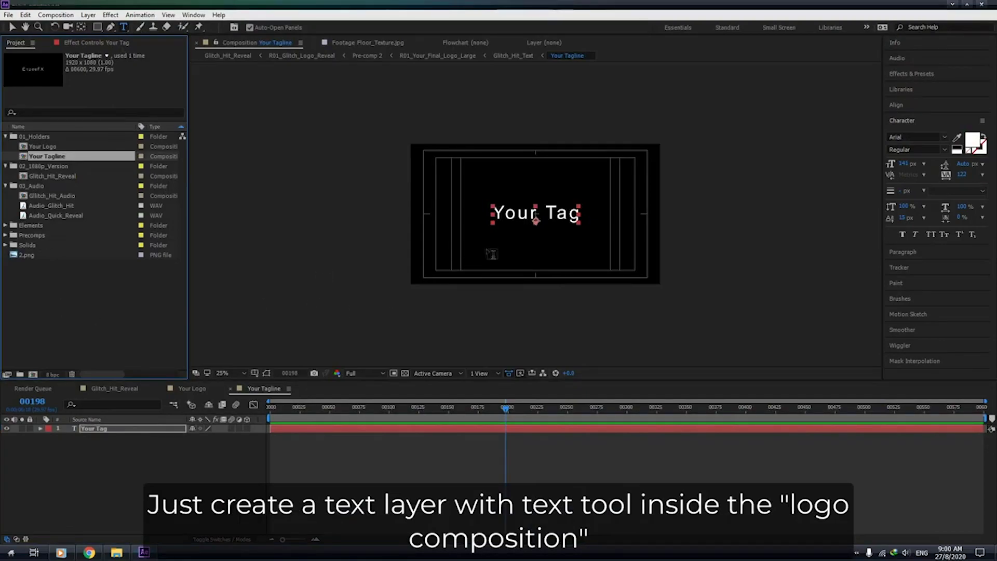
pyautogui.click(179, 394)
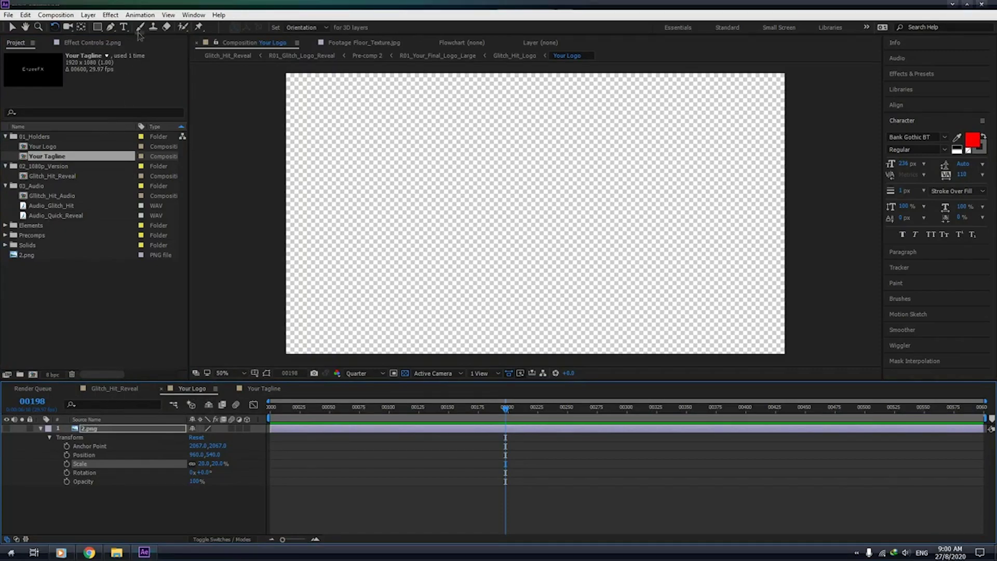
# Add an "EnzeeFX" text layer centred in Your Logo and check it at frame 84 of Glitch_Hit_Reveal.
pyautogui.click(124, 26)
pyautogui.click(487, 220)
pyautogui.write('EnzeeFX')
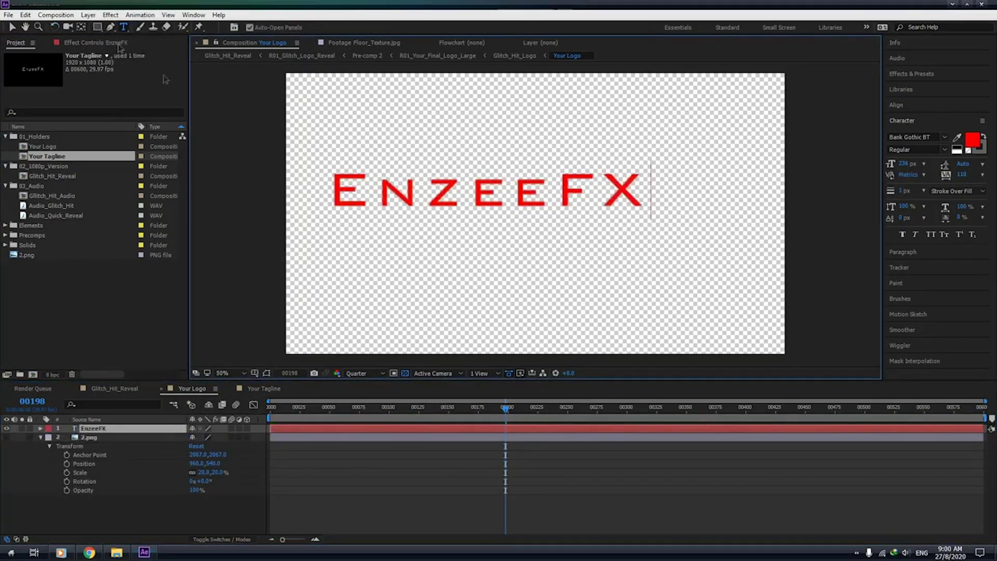
pyautogui.click(12, 27)
pyautogui.moveTo(549, 197); pyautogui.dragTo(590, 219)
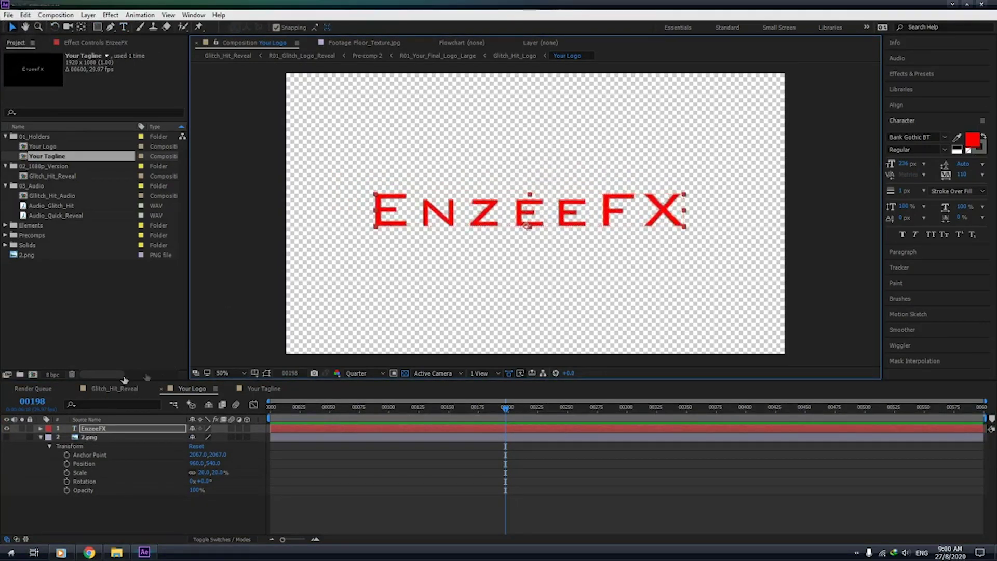
pyautogui.click(100, 391)
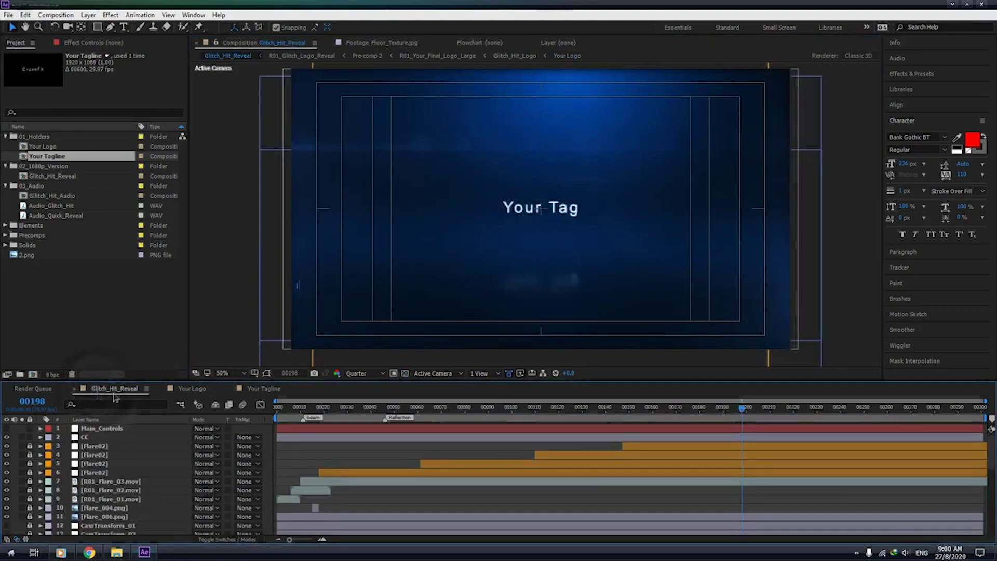
pyautogui.click(472, 416)
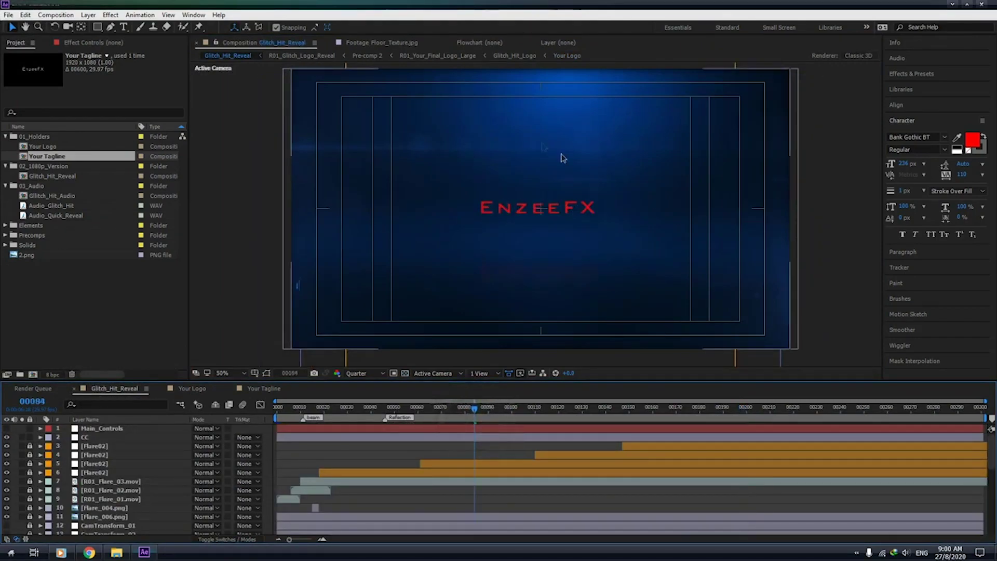
# Hide the EnzeeFX text layer in Your Logo, show the 2.png layer again, and return to Glitch_Hit_Reveal.
pyautogui.click(249, 390)
pyautogui.click(192, 390)
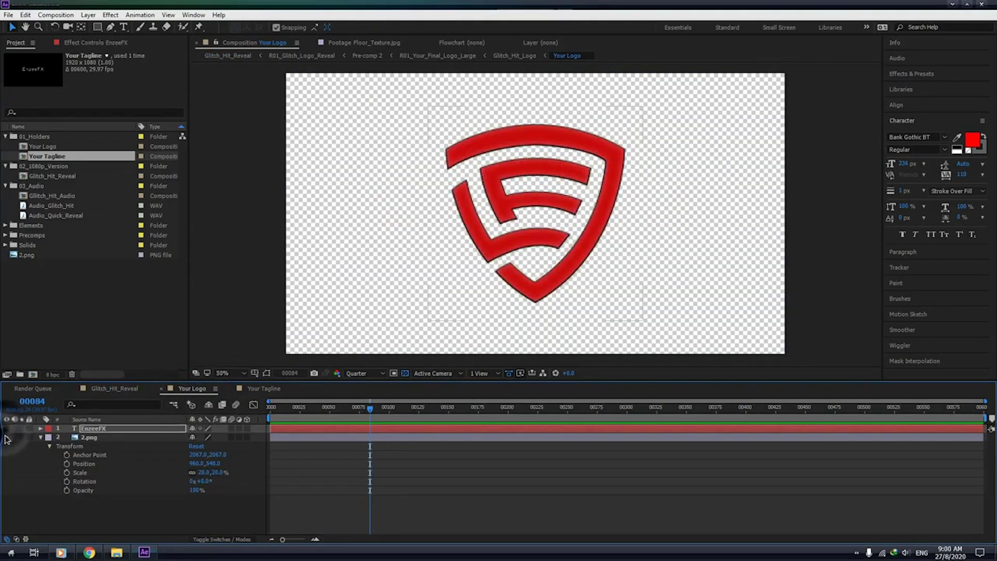
pyautogui.click(114, 388)
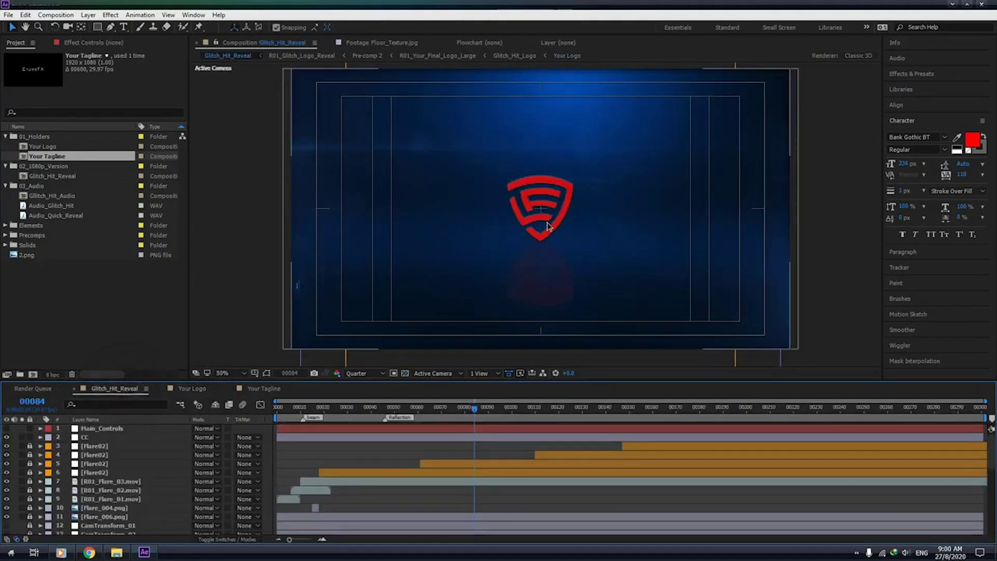
# Go to frame 42 and expand the Glitch_Beam_Color effect settings of the Main_Controls layer.
pyautogui.click(377, 409)
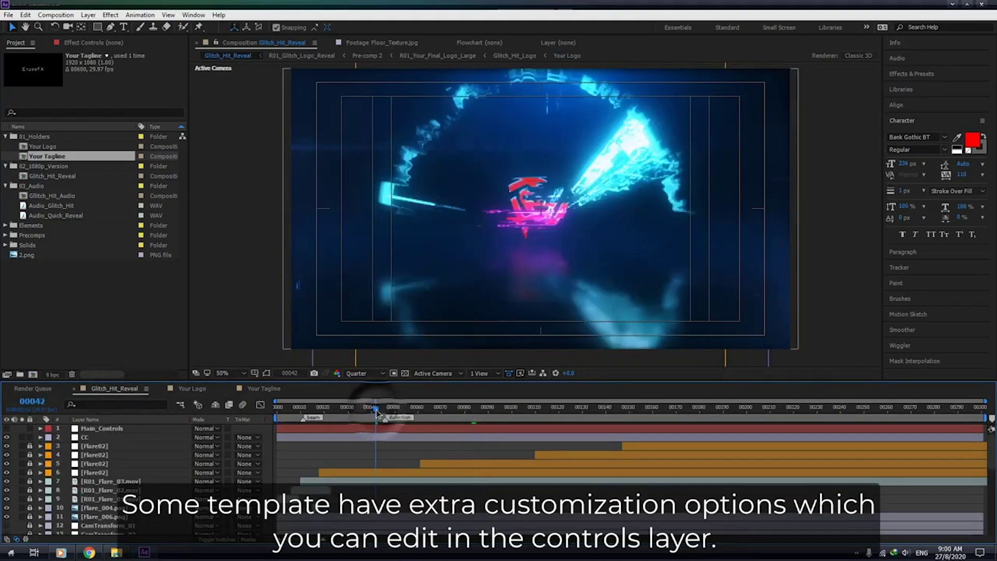
pyautogui.click(92, 428)
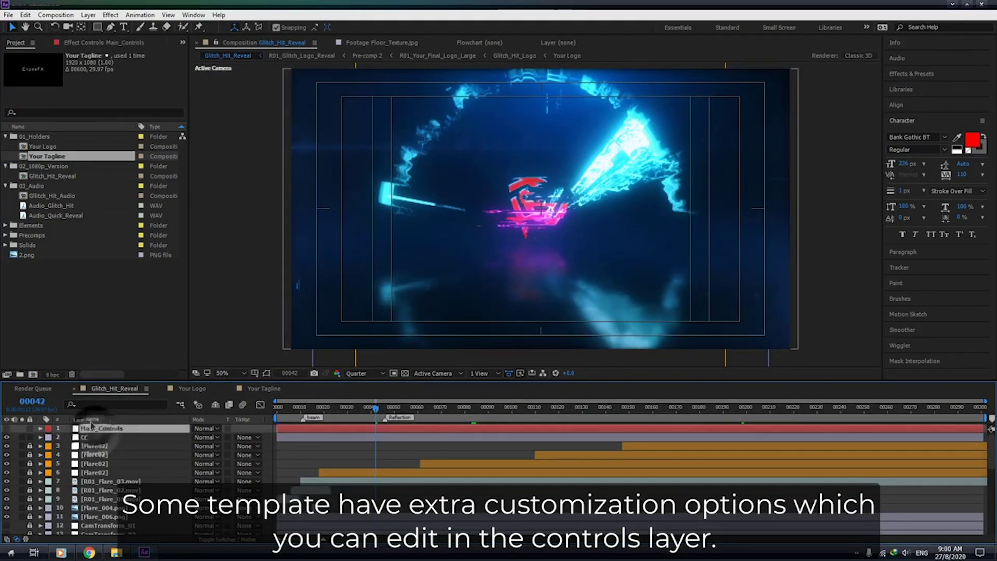
pyautogui.click(90, 44)
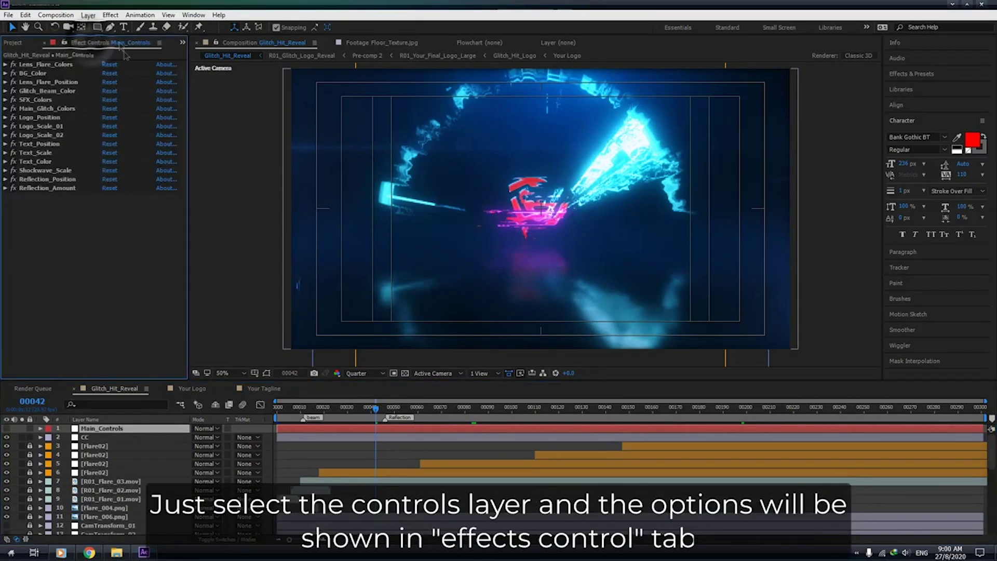
pyautogui.click(5, 91)
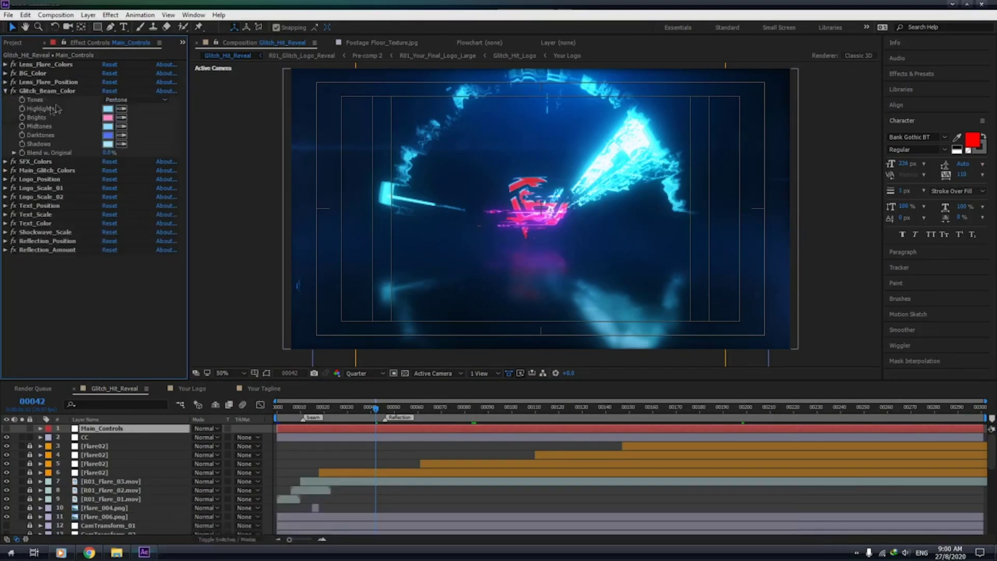
# Set the Highlights and Midtones of Glitch_Beam_Color to light red, using frame 10 as the preview for the Midtones.
pyautogui.click(108, 111)
pyautogui.click(242, 237)
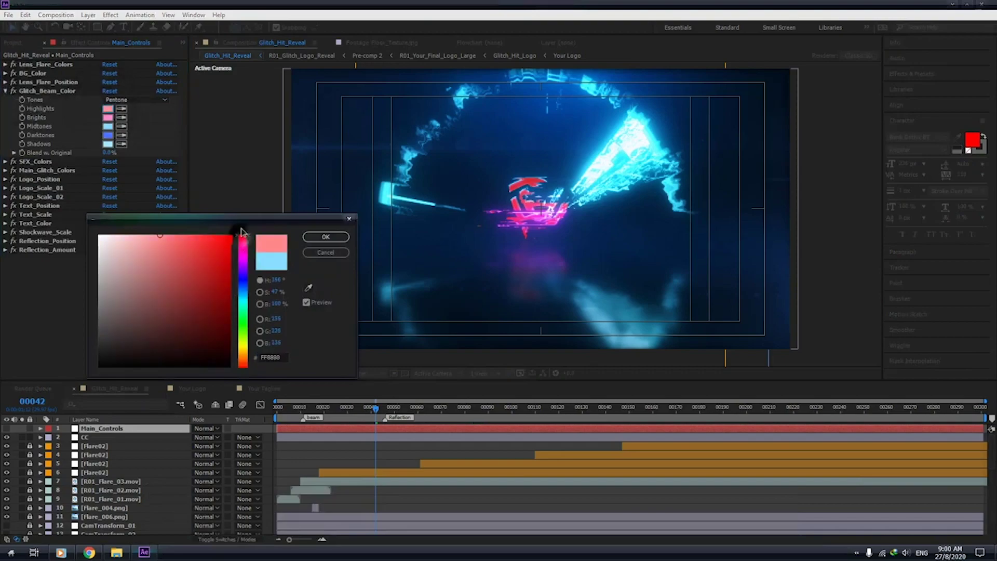
pyautogui.click(320, 238)
pyautogui.click(294, 408)
pyautogui.moveTo(294, 408); pyautogui.dragTo(298, 408)
pyautogui.click(108, 126)
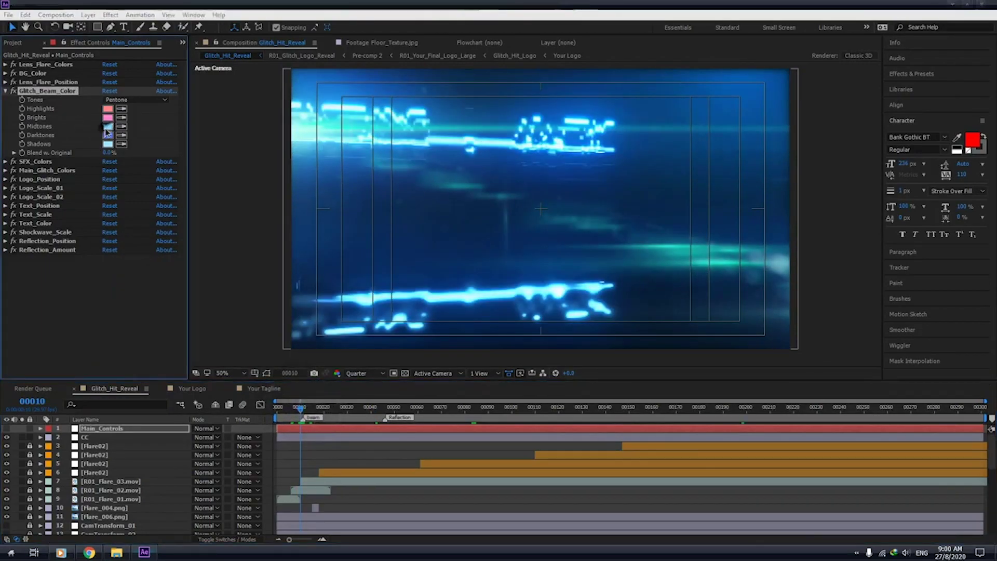
pyautogui.moveTo(243, 293); pyautogui.dragTo(248, 233)
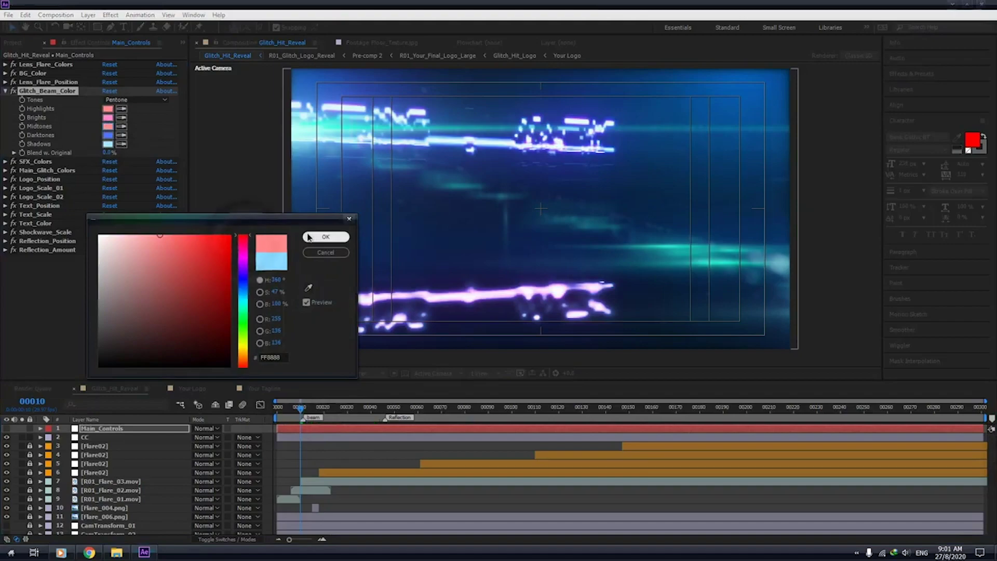
pyautogui.click(325, 237)
# Set the Shadows of Glitch_Beam_Color to light red FFA1A1 and its Darktones to pinkish red FF517A.
pyautogui.click(107, 144)
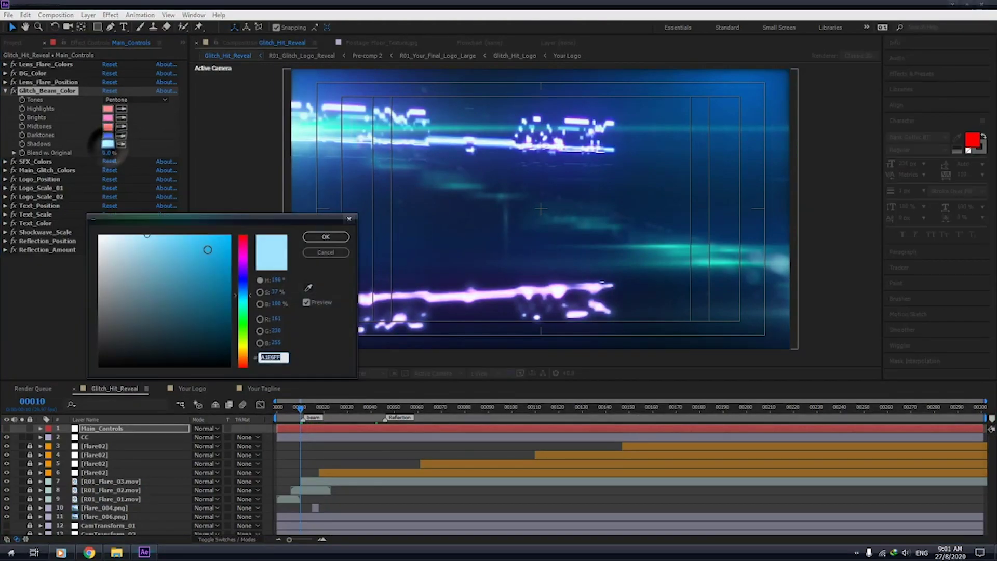
pyautogui.moveTo(243, 296); pyautogui.dragTo(243, 235)
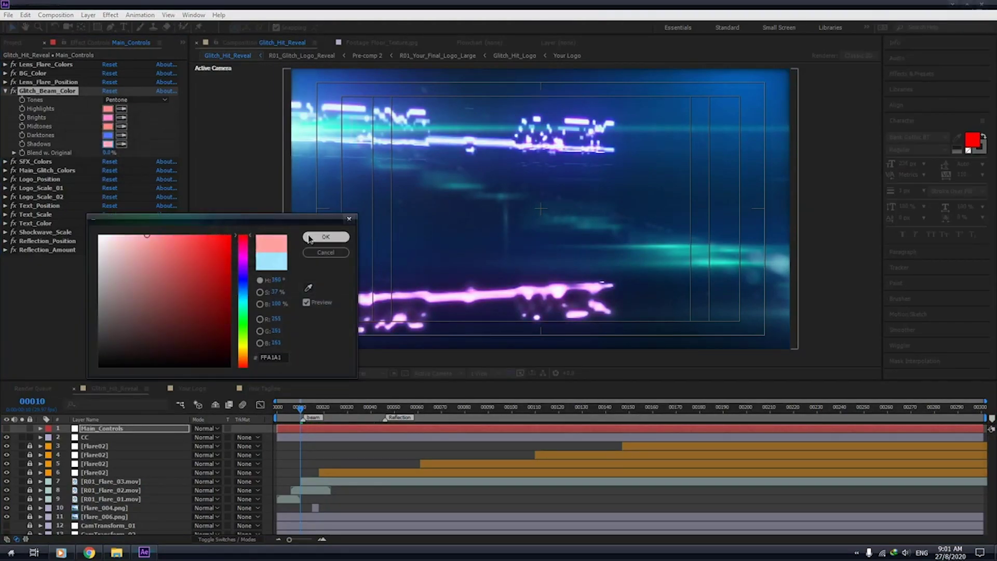
pyautogui.click(326, 237)
pyautogui.click(108, 135)
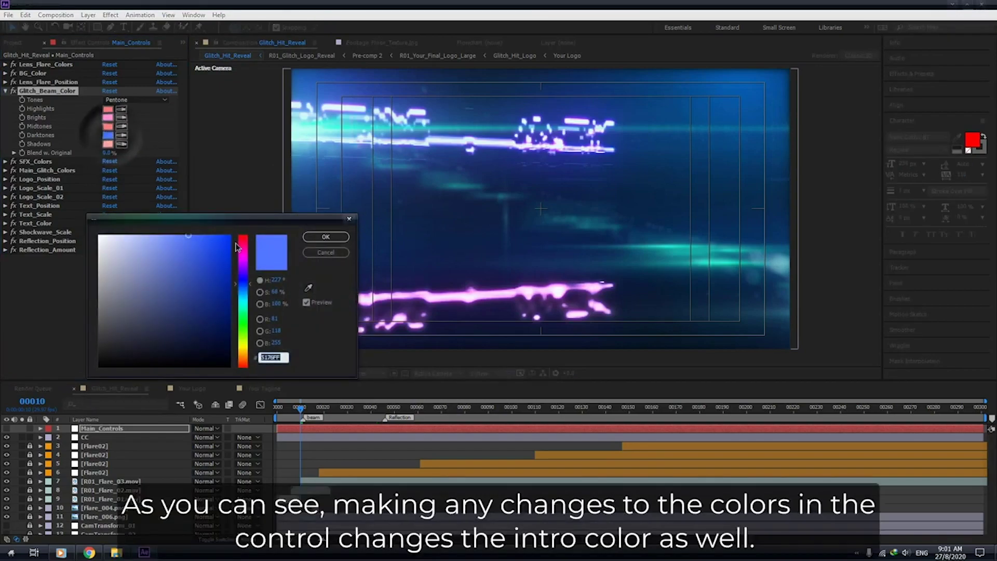
pyautogui.click(243, 245)
pyautogui.moveTo(242, 245); pyautogui.dragTo(242, 242)
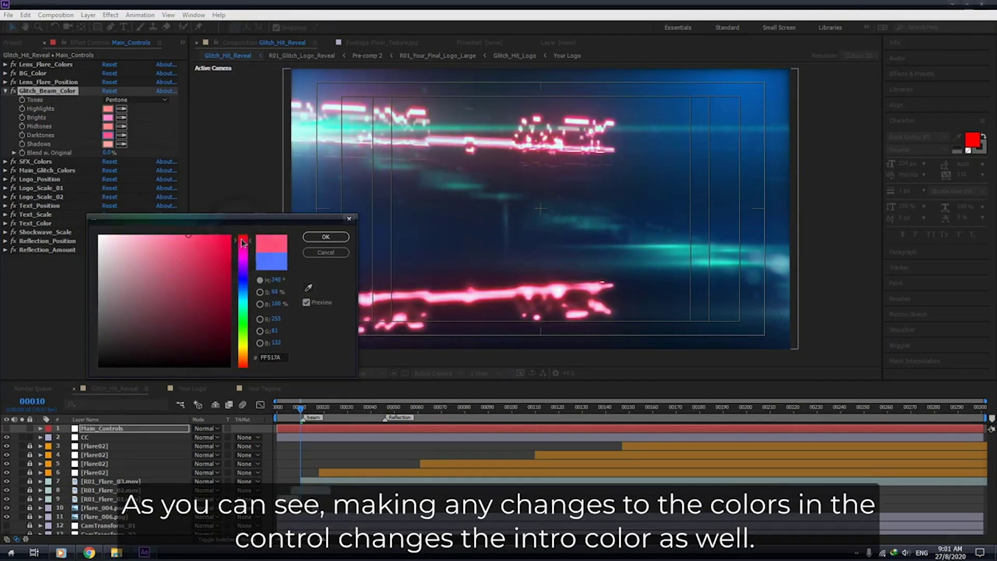
pyautogui.click(317, 238)
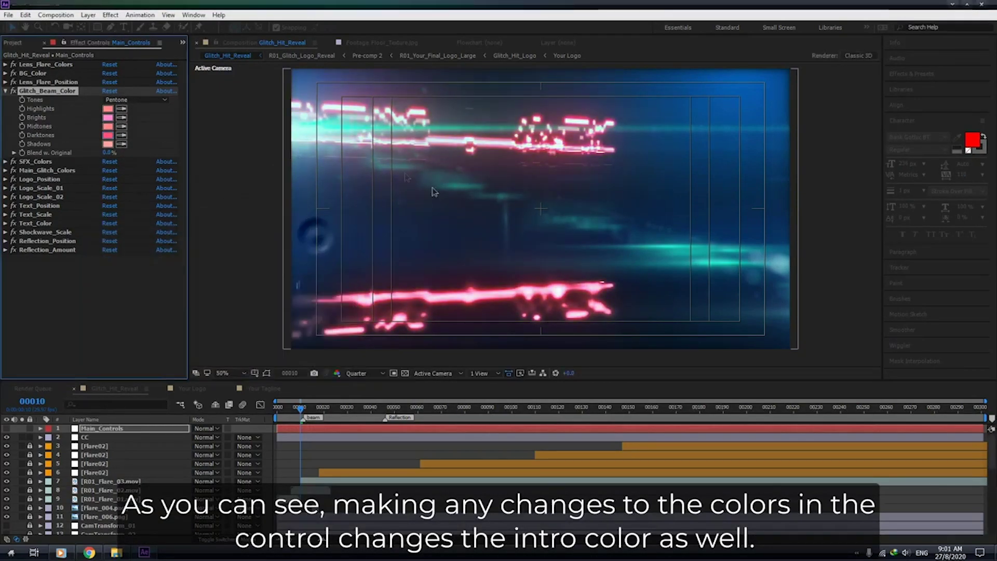
# Go to frame 35 and set the Highlights of Main_Glitch_Colors to red.
pyautogui.click(359, 412)
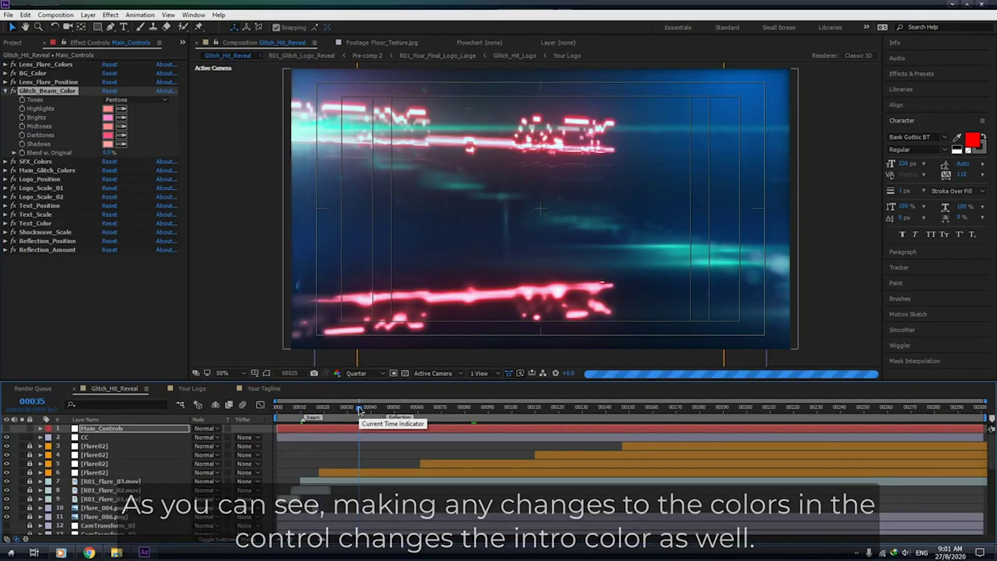
pyautogui.click(6, 171)
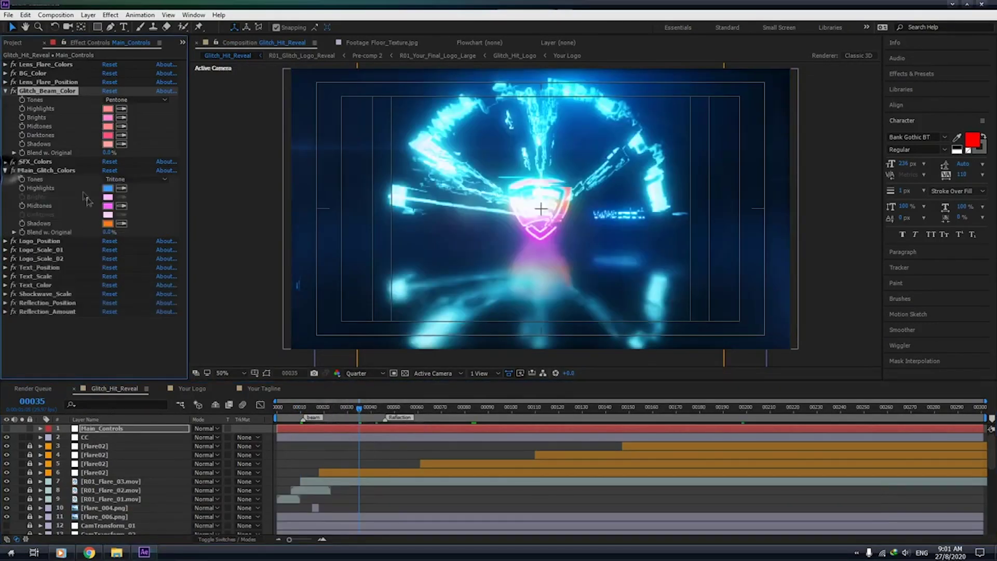
pyautogui.click(108, 188)
pyautogui.click(243, 238)
pyautogui.click(326, 236)
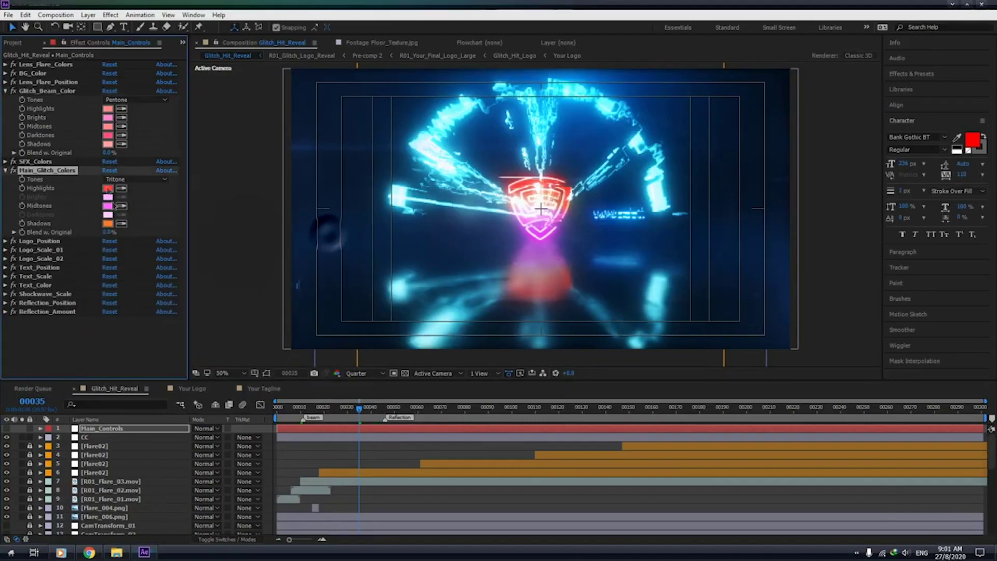
# Set the SFX_Colors Highlights to red F34559 and its Brights and Midtones to light red.
pyautogui.click(5, 161)
pyautogui.click(107, 179)
pyautogui.click(243, 238)
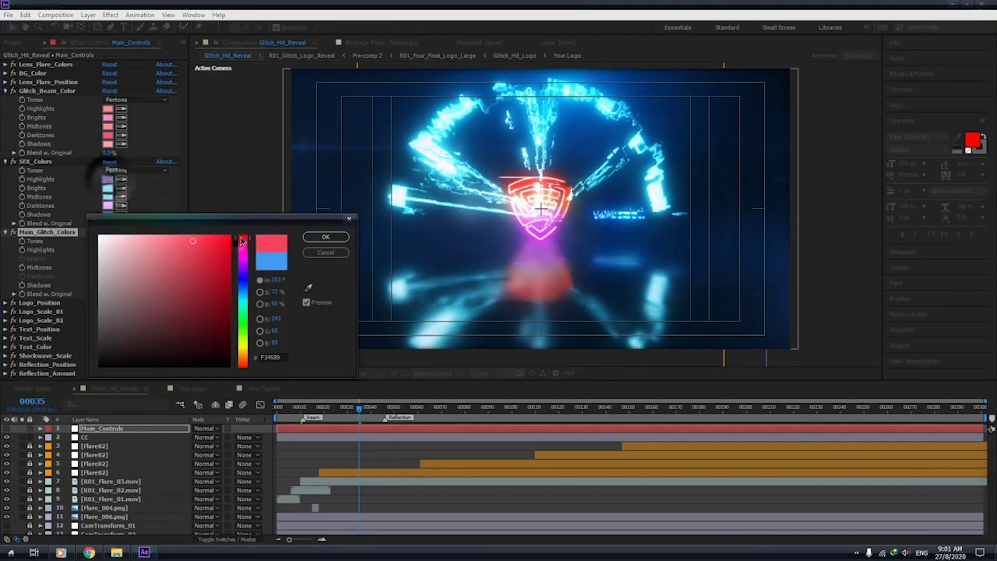
pyautogui.click(308, 237)
pyautogui.click(107, 188)
pyautogui.click(242, 237)
pyautogui.click(325, 236)
pyautogui.click(107, 197)
pyautogui.click(243, 238)
pyautogui.click(325, 236)
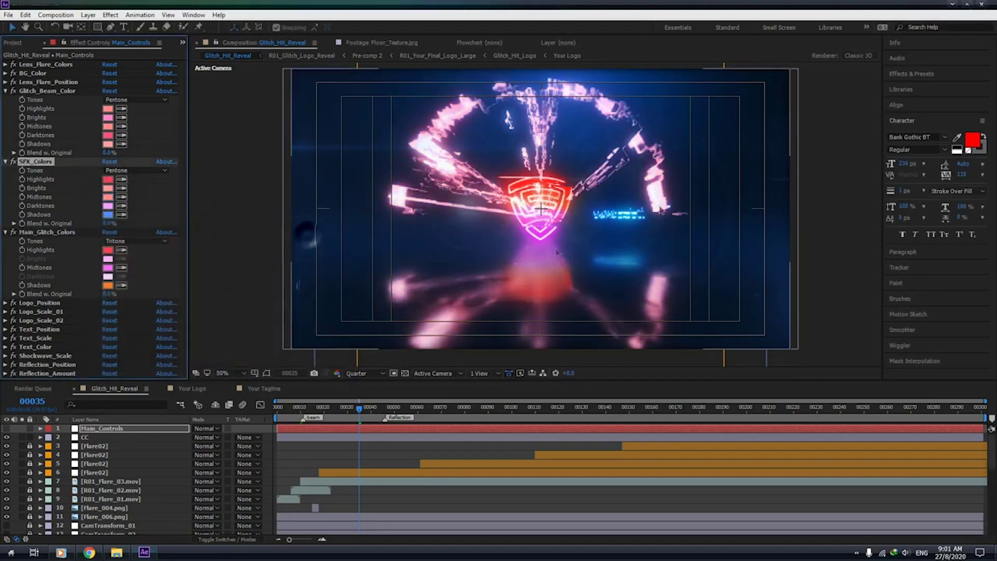
# Expand the Logo_Scale_01 control and check the logo reveal at frames 112 and 136.
pyautogui.click(6, 311)
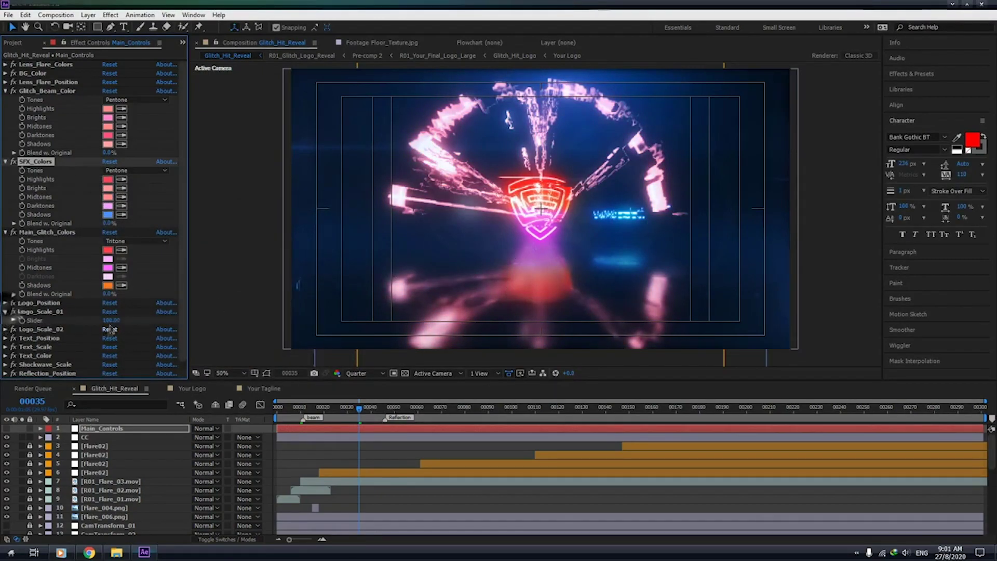
pyautogui.click(42, 312)
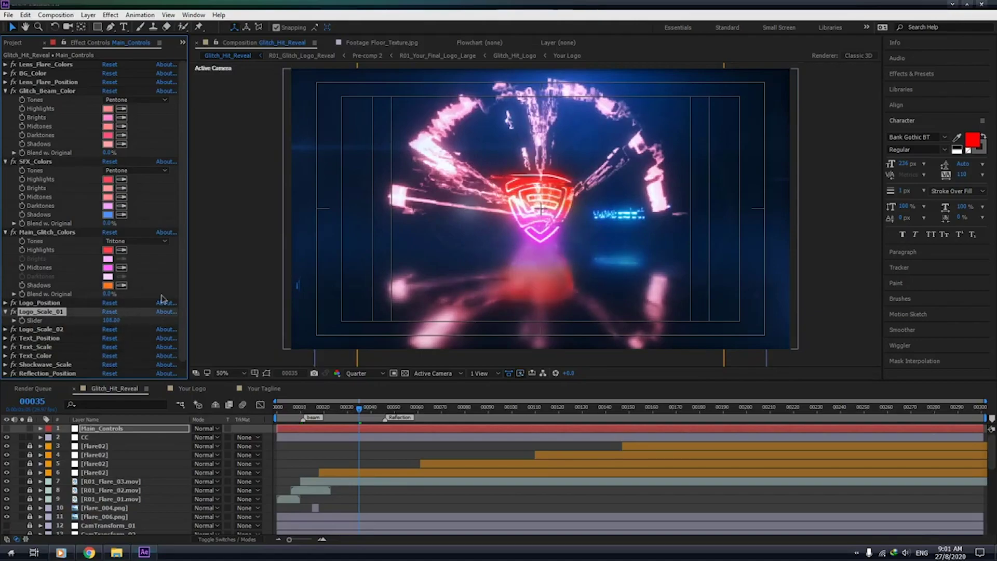
pyautogui.scroll(-1, 161, 300)
pyautogui.click(540, 409)
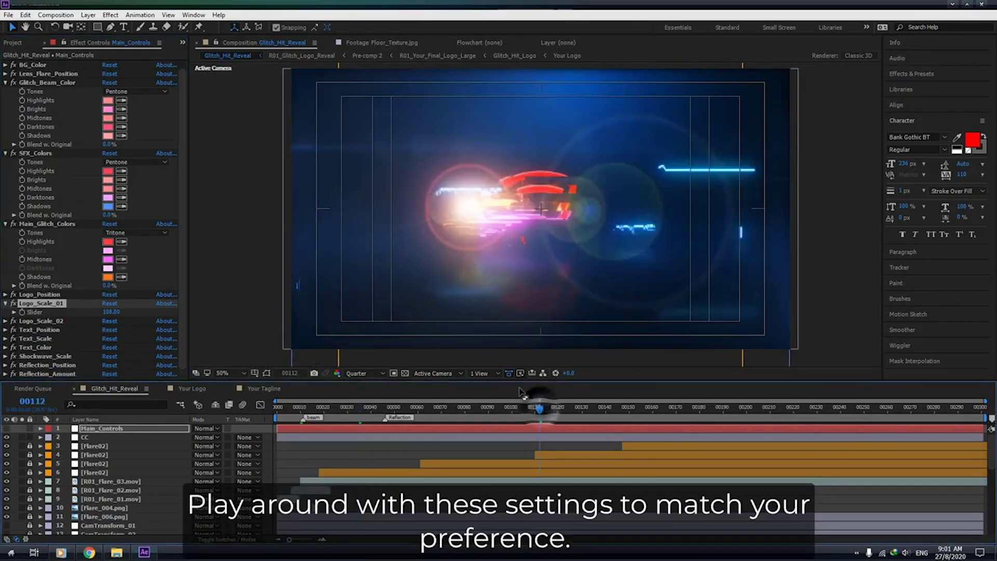
pyautogui.click(597, 408)
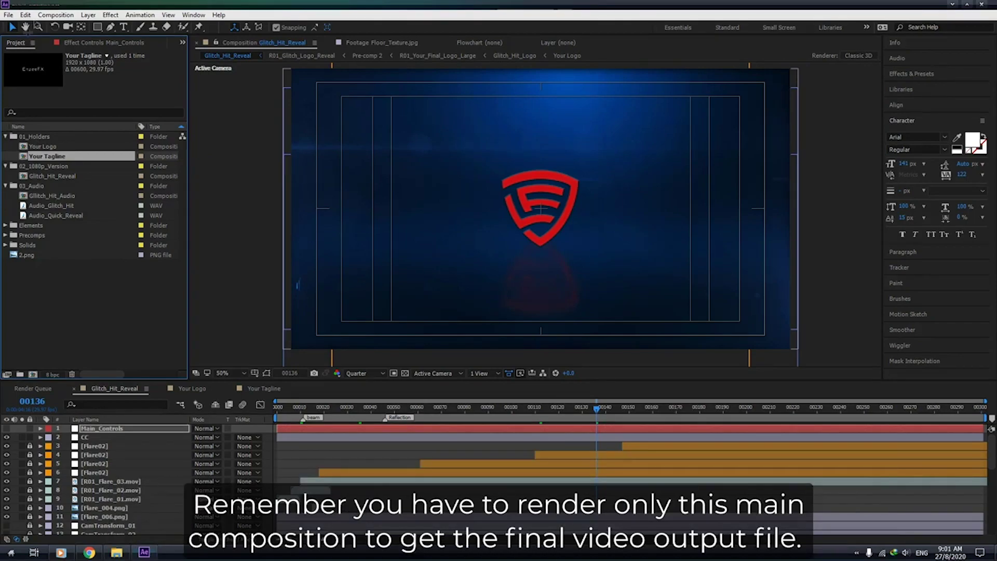
# Add Glitch_Hit_Reveal to the render queue and save its output as Glitch_Hit_Reveal.mov on the Desktop.
pyautogui.click(56, 14)
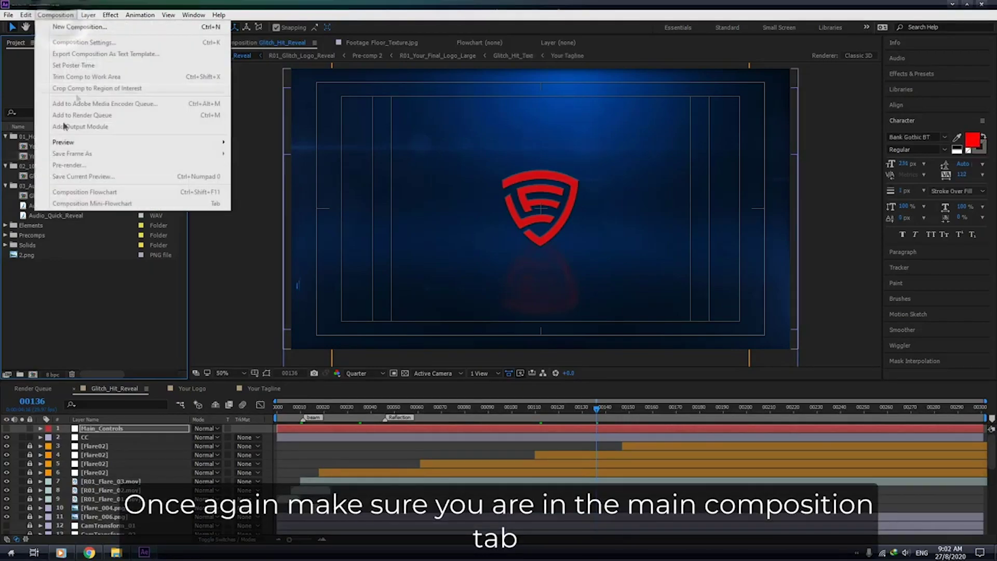
pyautogui.click(91, 427)
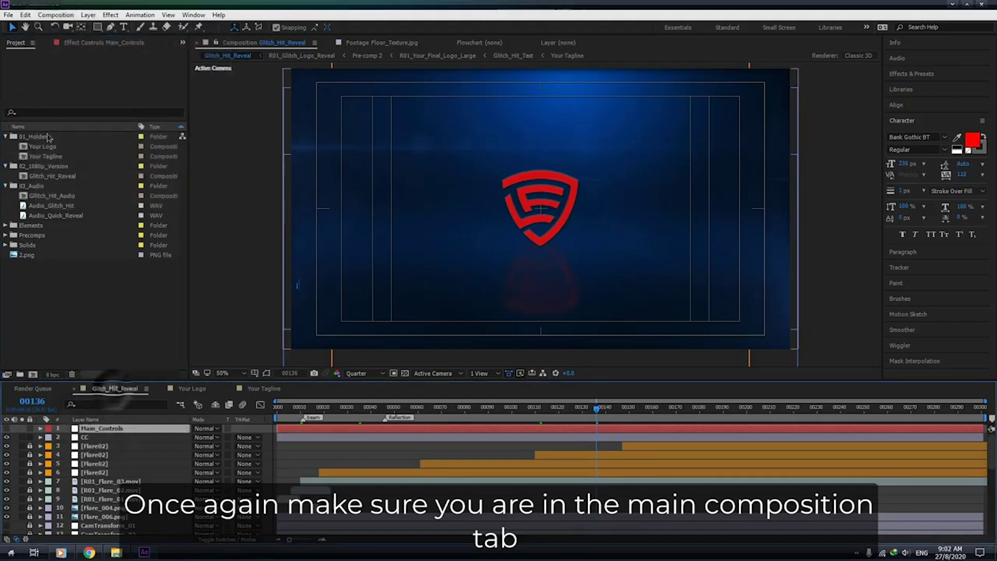
pyautogui.click(56, 15)
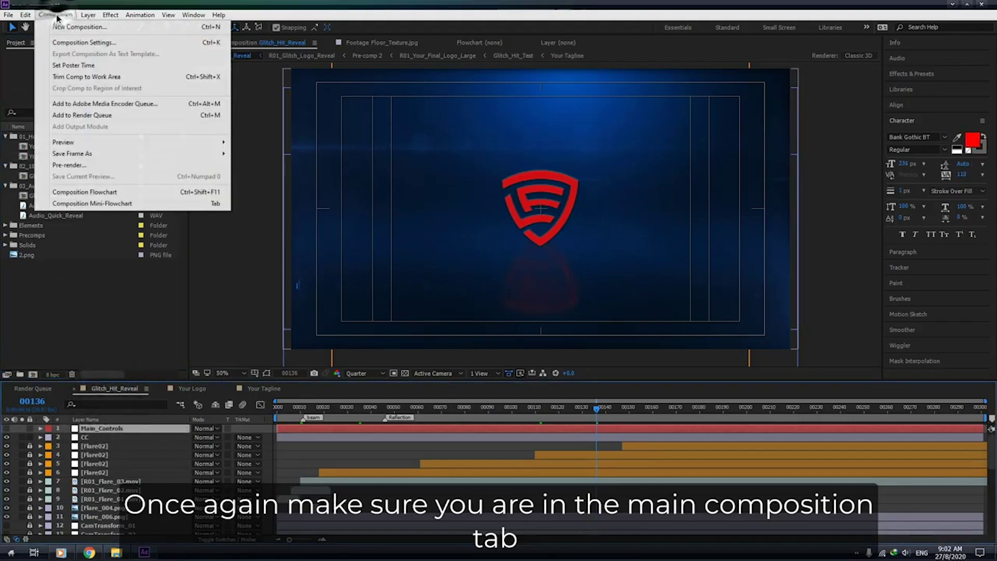
pyautogui.click(82, 115)
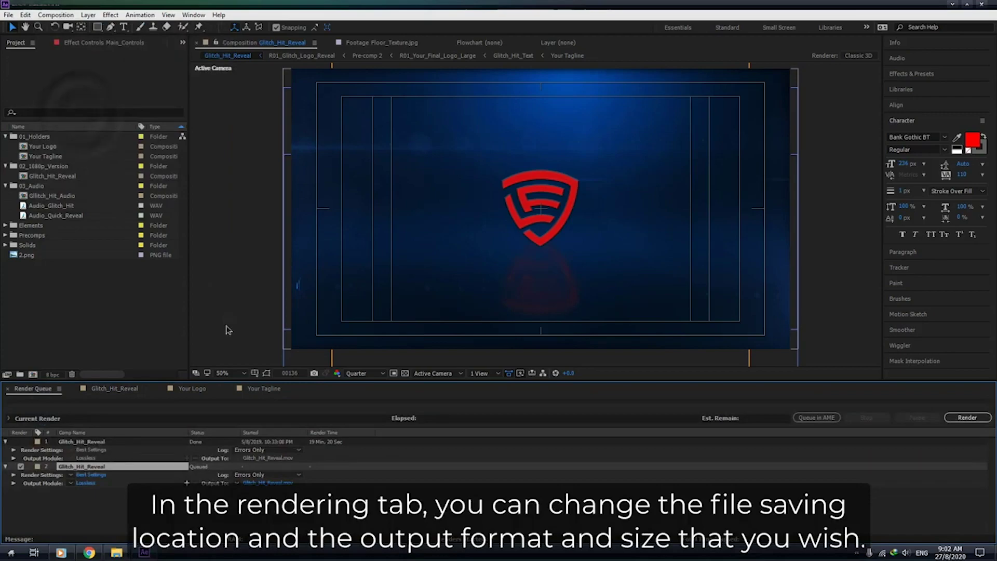
pyautogui.click(268, 483)
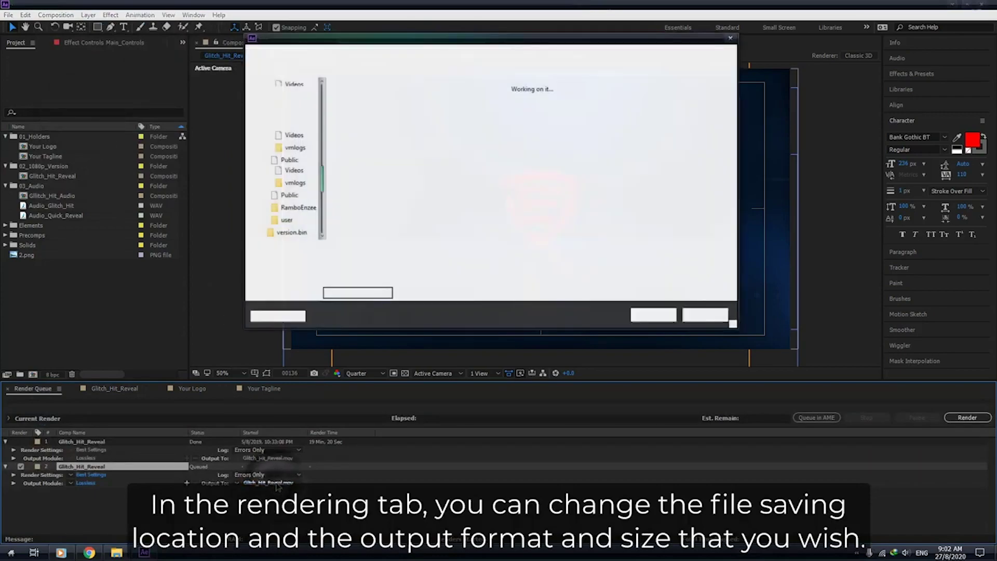
pyautogui.click(654, 314)
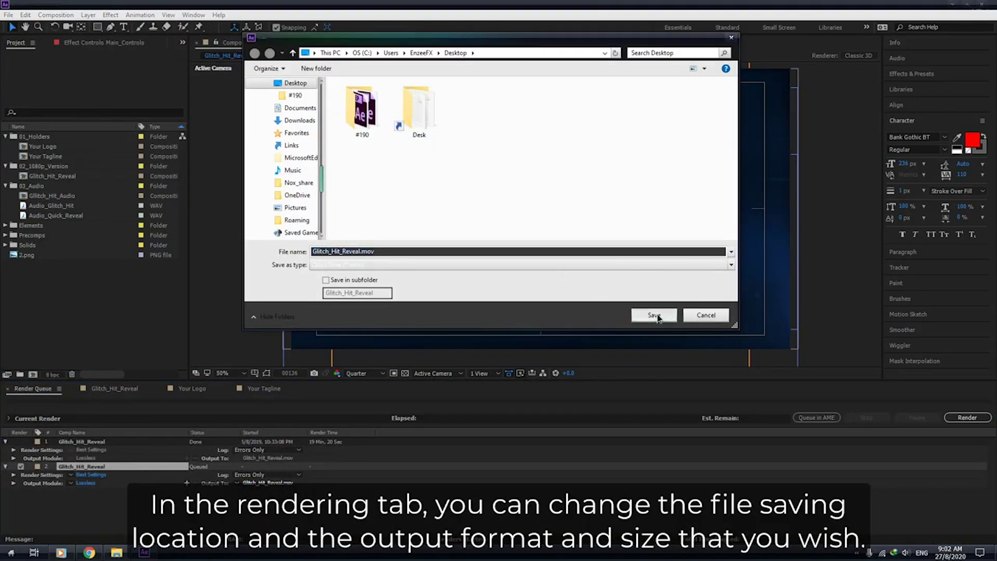
# Enable Resize at 1920 x 1080 in the queued item's output module, keep the QuickTime format, and start the render.
pyautogui.click(86, 483)
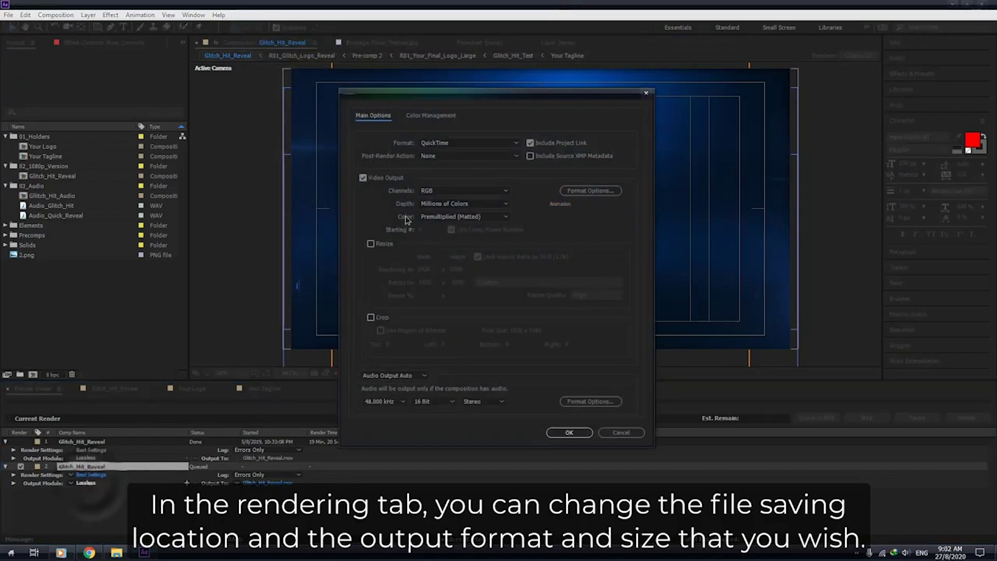
pyautogui.click(457, 143)
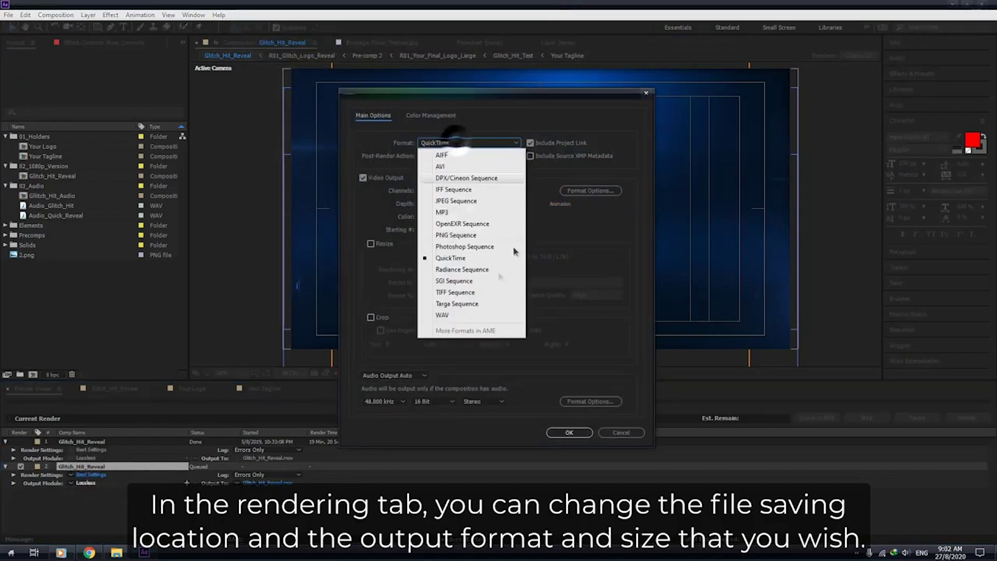
pyautogui.click(584, 230)
pyautogui.click(370, 244)
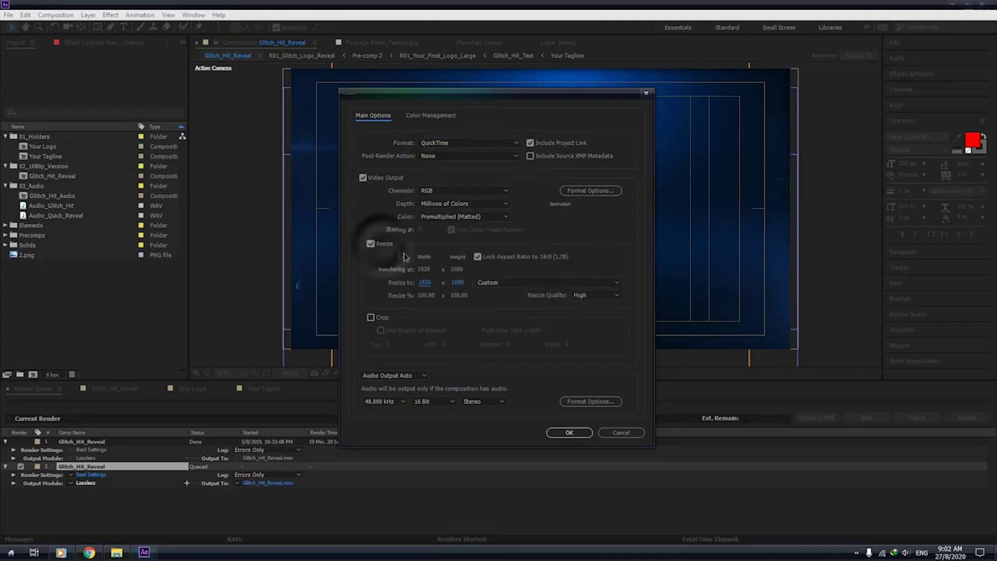
pyautogui.click(571, 432)
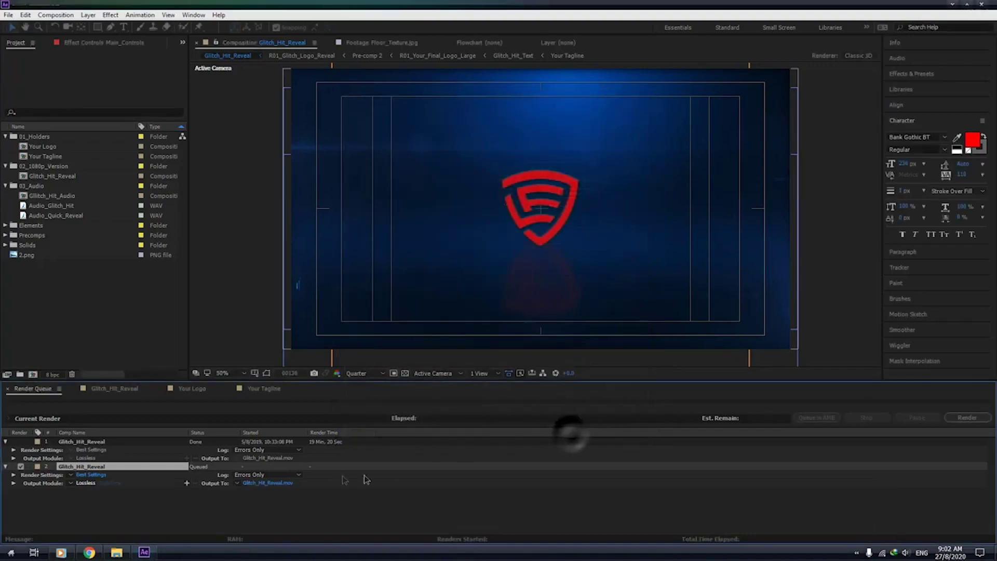
pyautogui.click(966, 417)
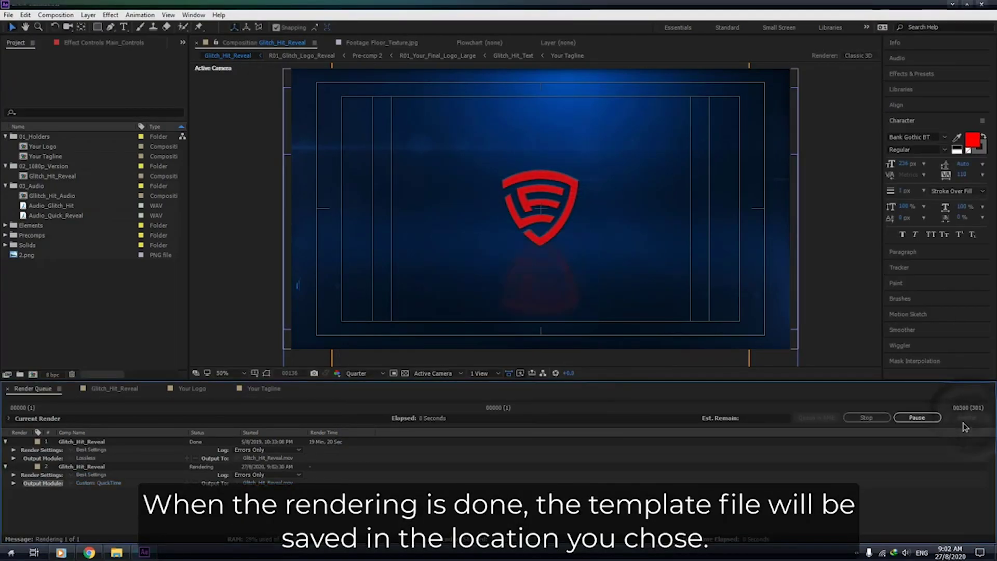